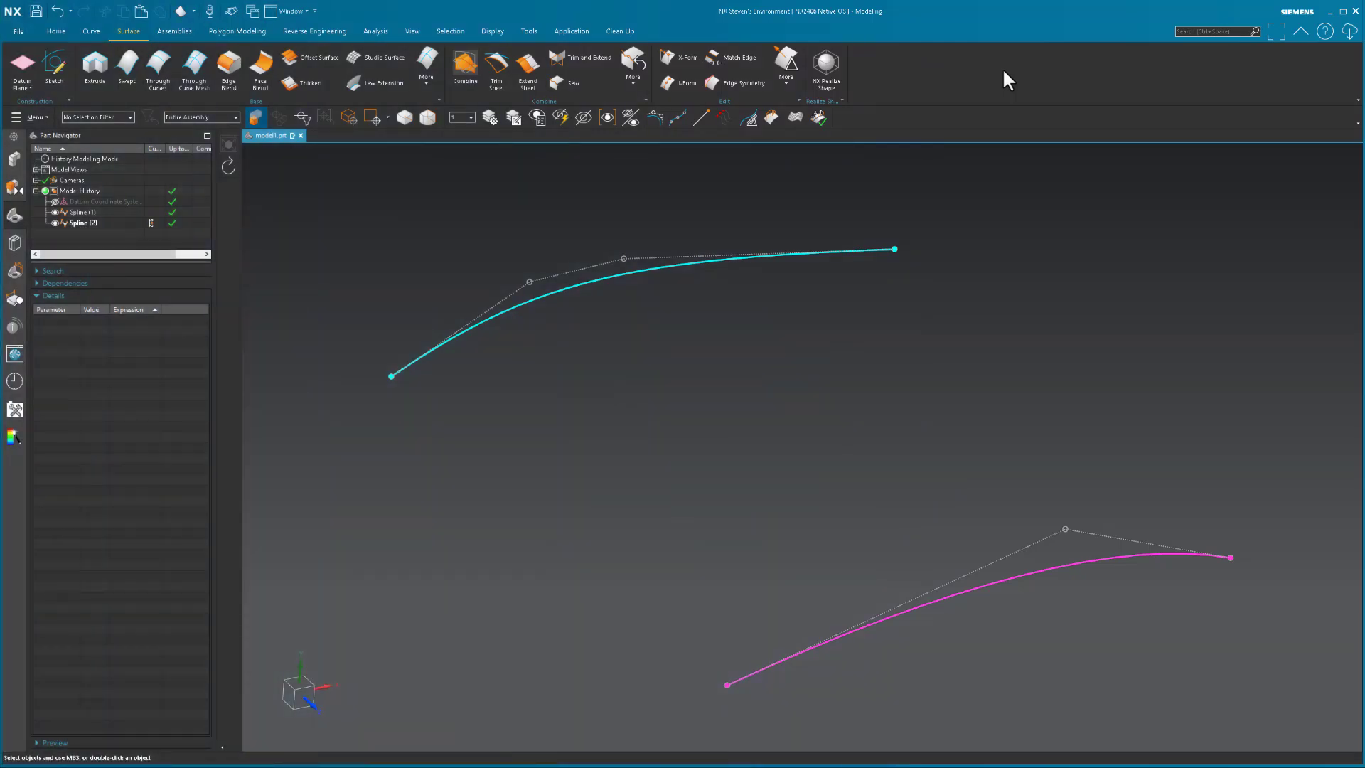
Make the upper cyan spline a Single Segment curve in Studio Spline
left_click(94, 211)
left_click(93, 221)
left_click(595, 366)
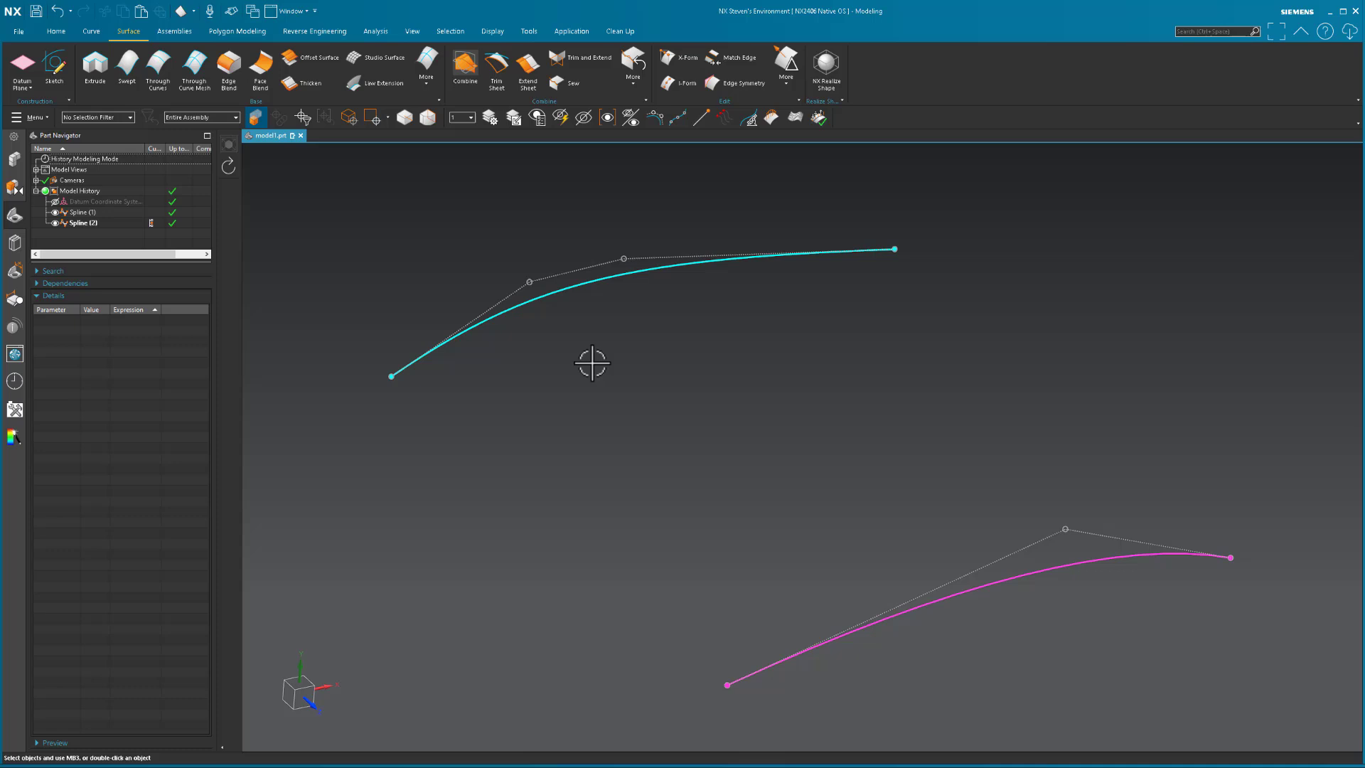
middle_click_drag(594, 364, 1035, 462)
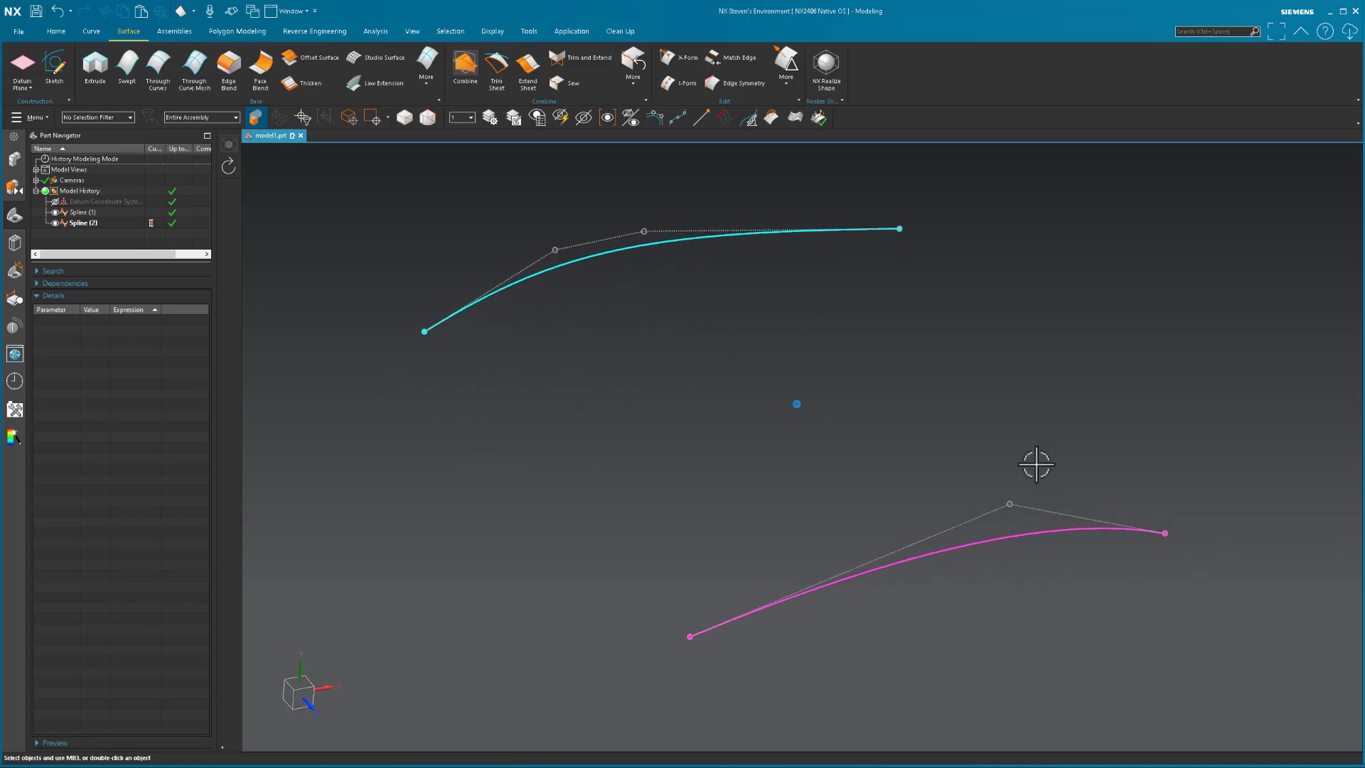
left_click(565, 260)
double_click(565, 260)
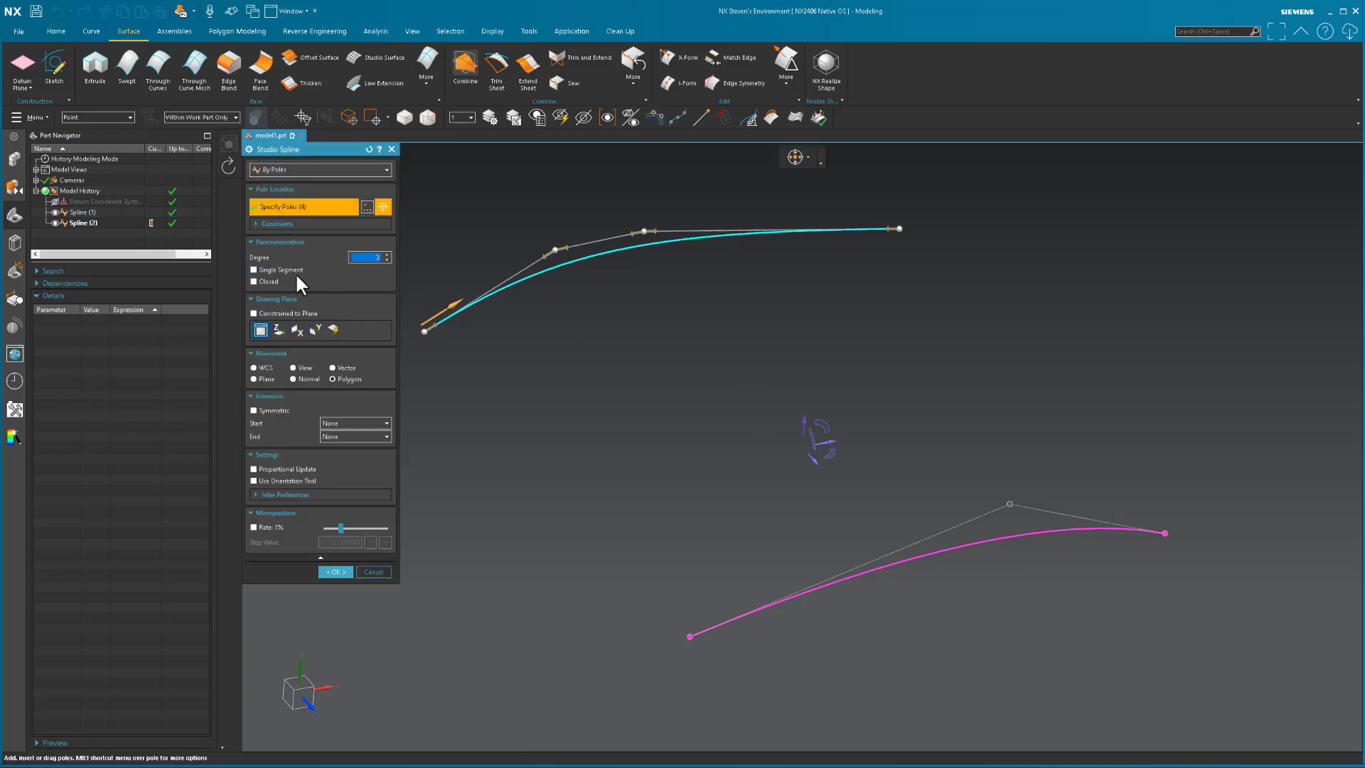
left_click(295, 270)
left_click(336, 571)
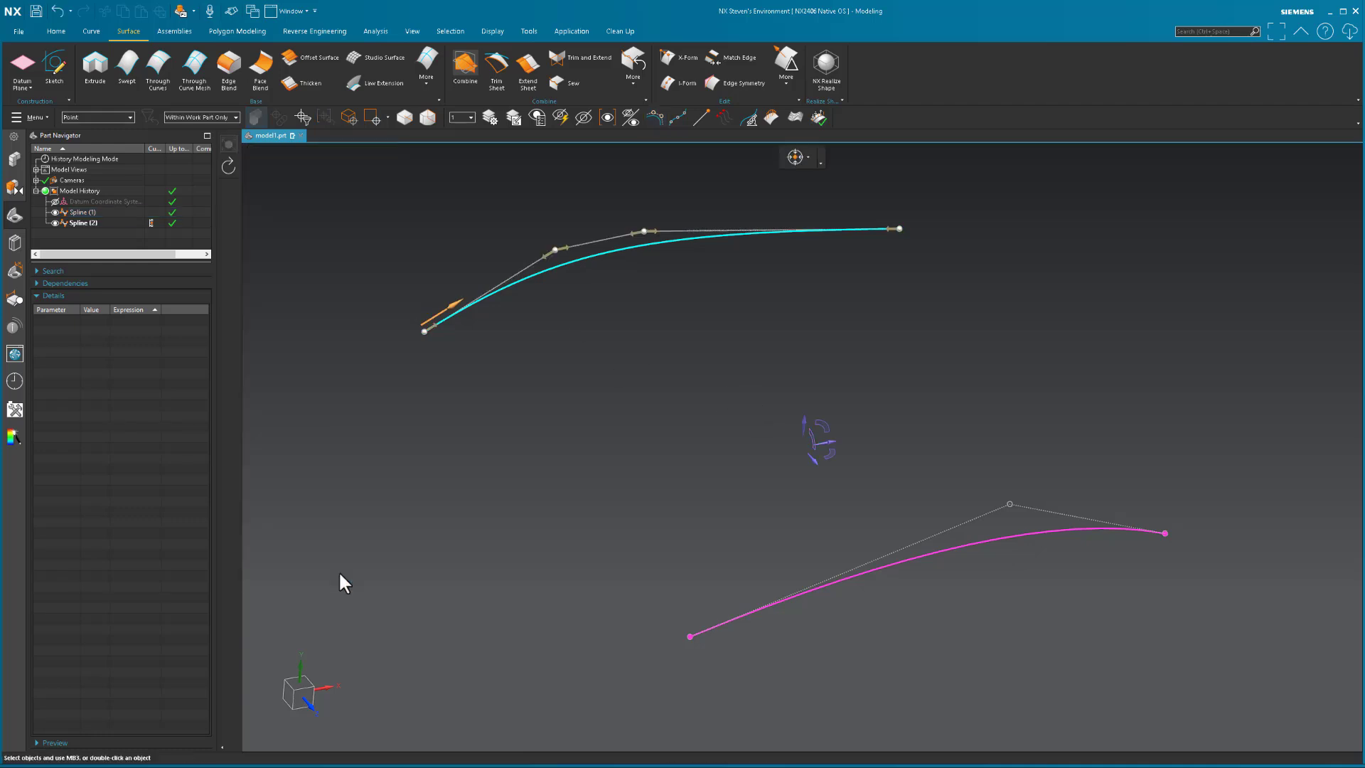
Make the lower magenta spline a Single Segment curve as well
left_click(856, 576)
double_click(885, 572)
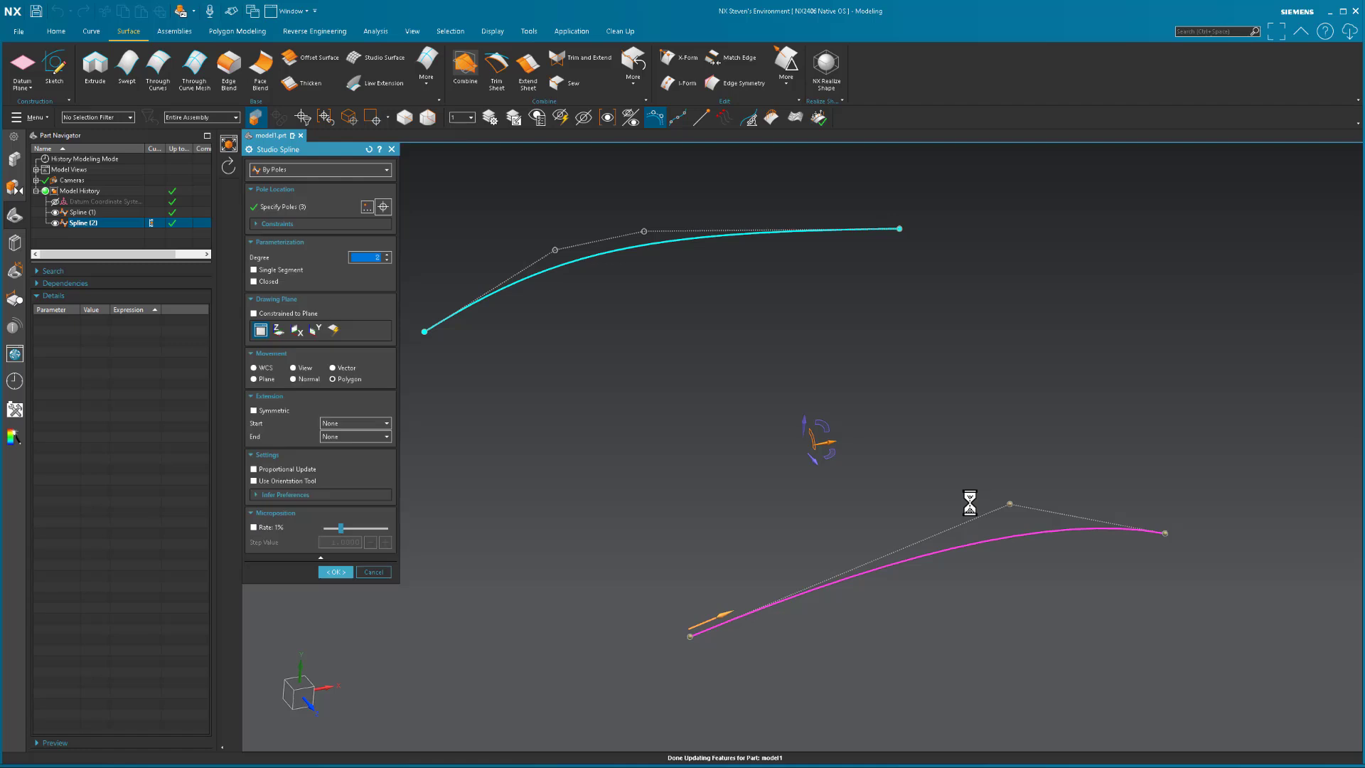
left_click(288, 270)
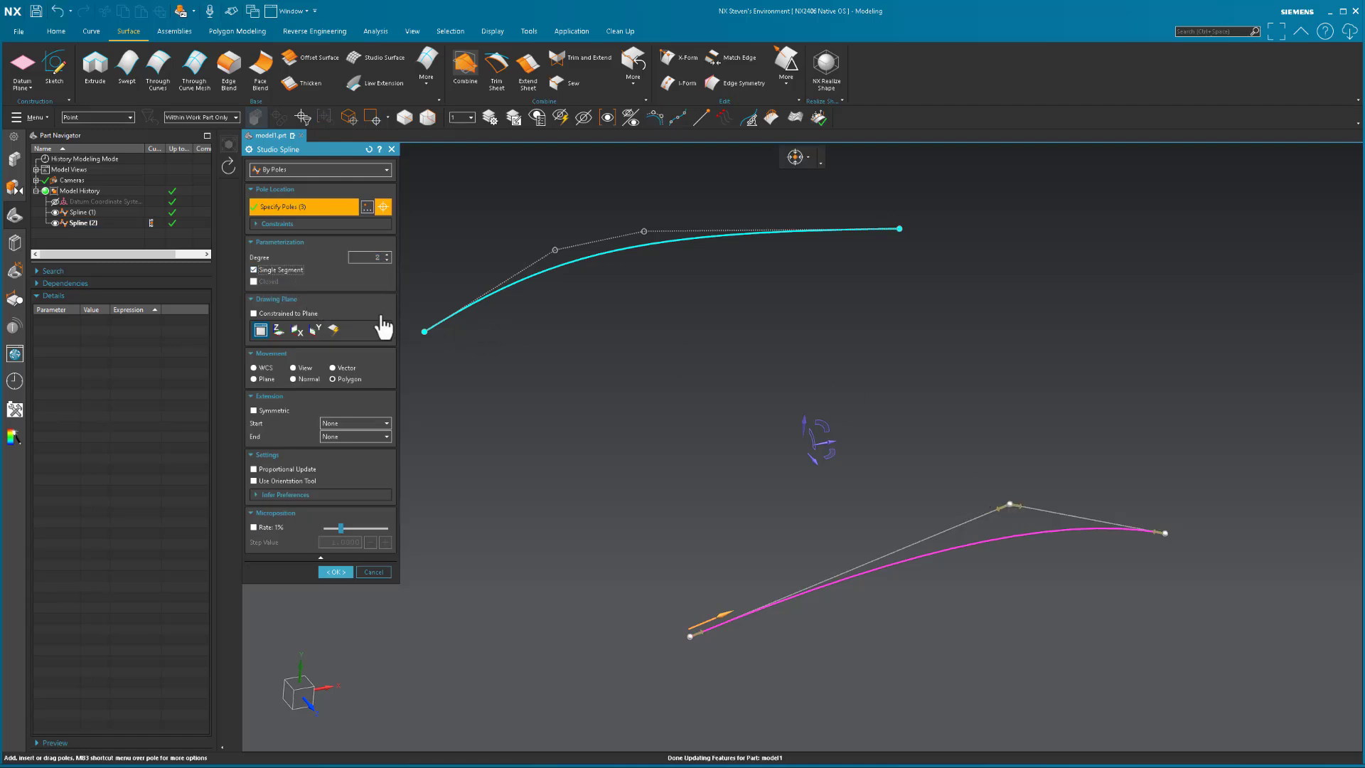
left_click(335, 570)
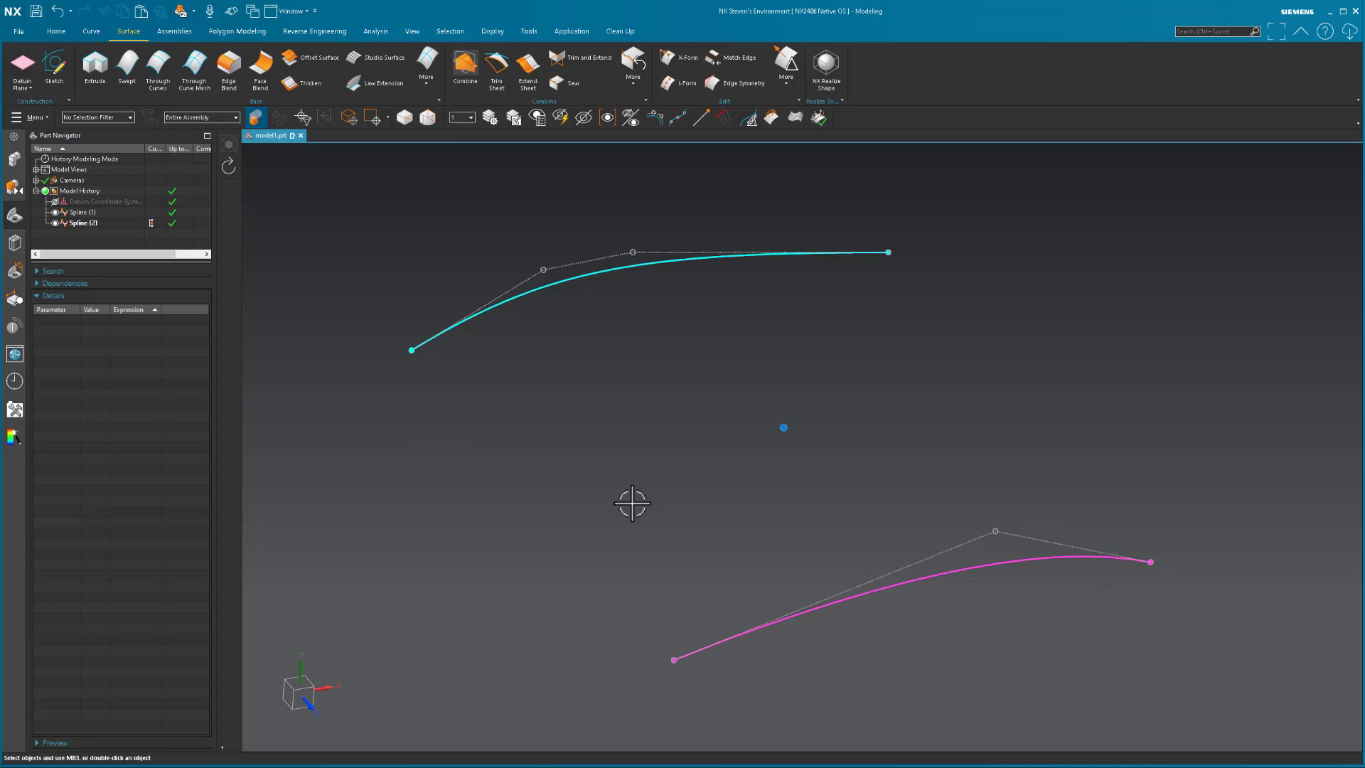
Build a Four Point Surface with corners at the cyan and magenta spline endpoints
left_click(423, 87)
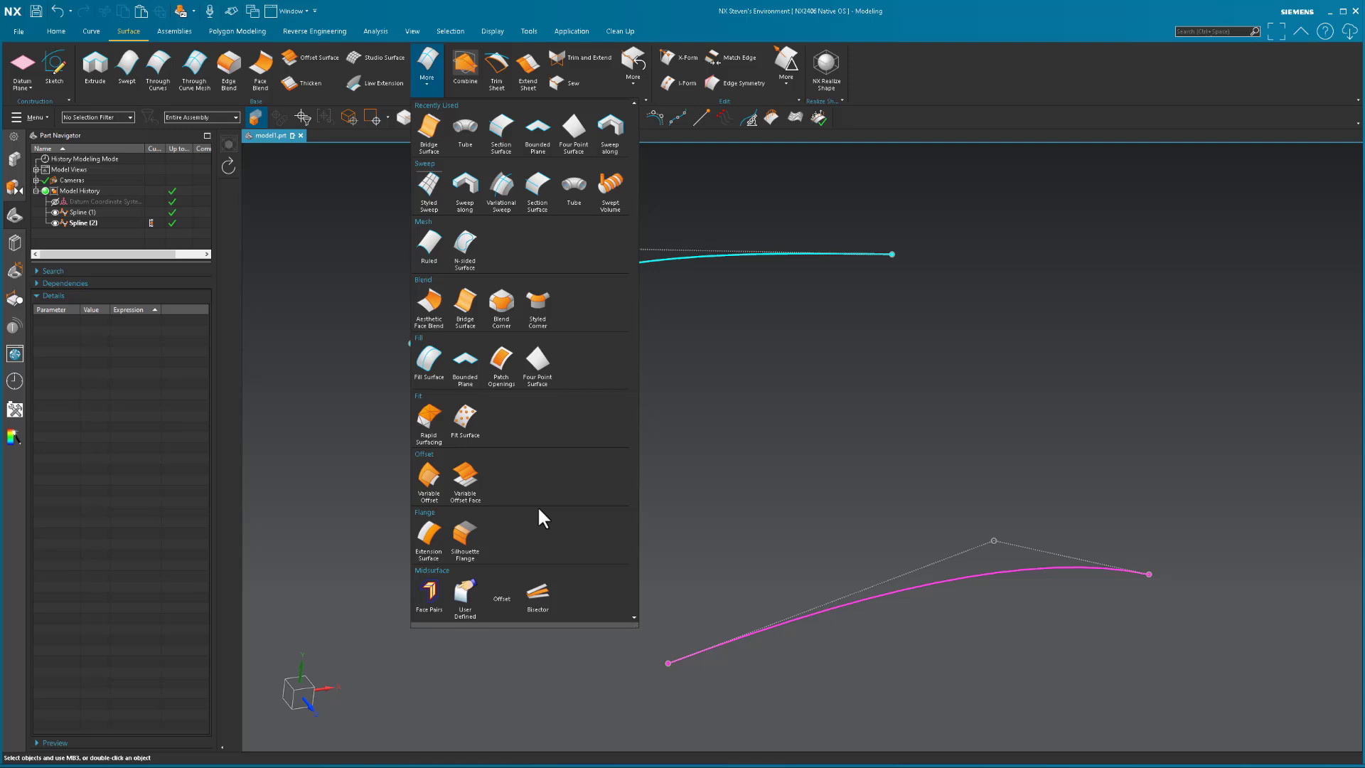
left_click(538, 372)
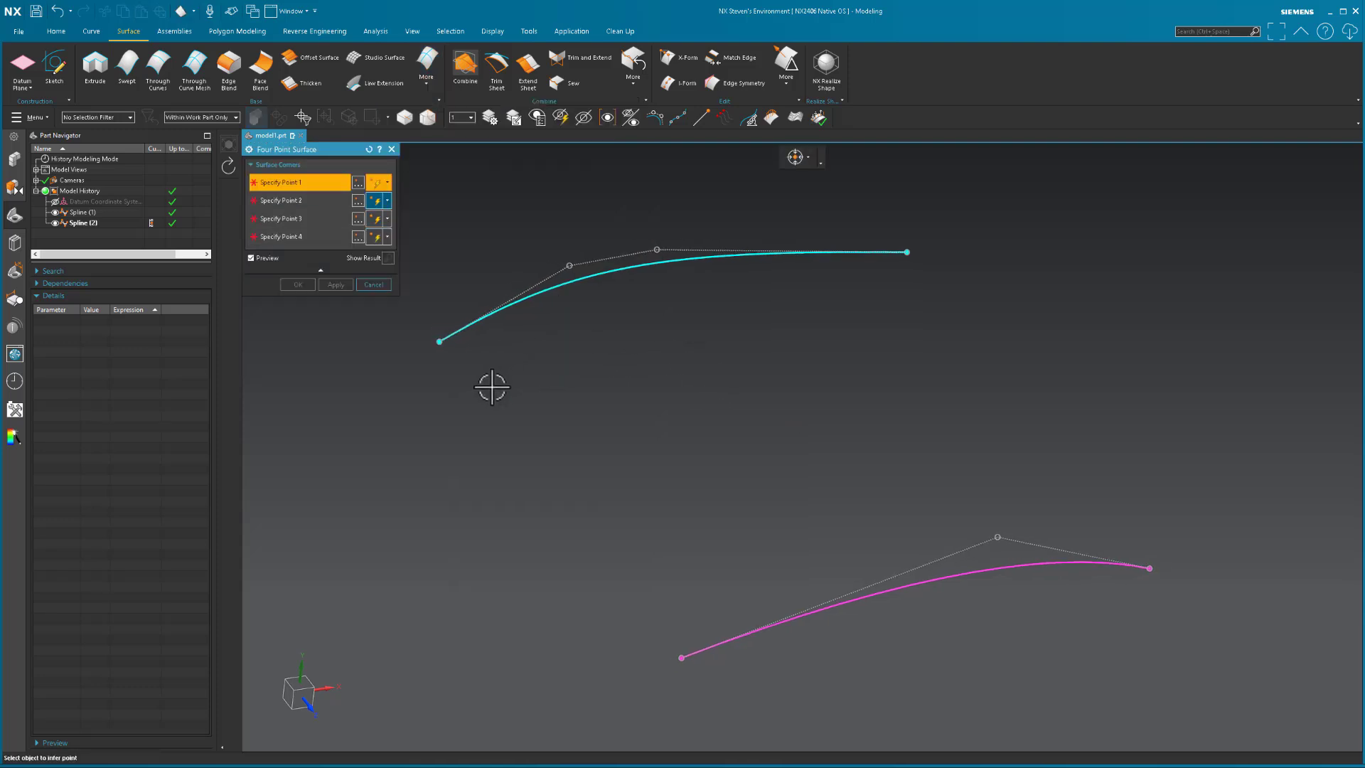
left_click(441, 341)
left_click(907, 251)
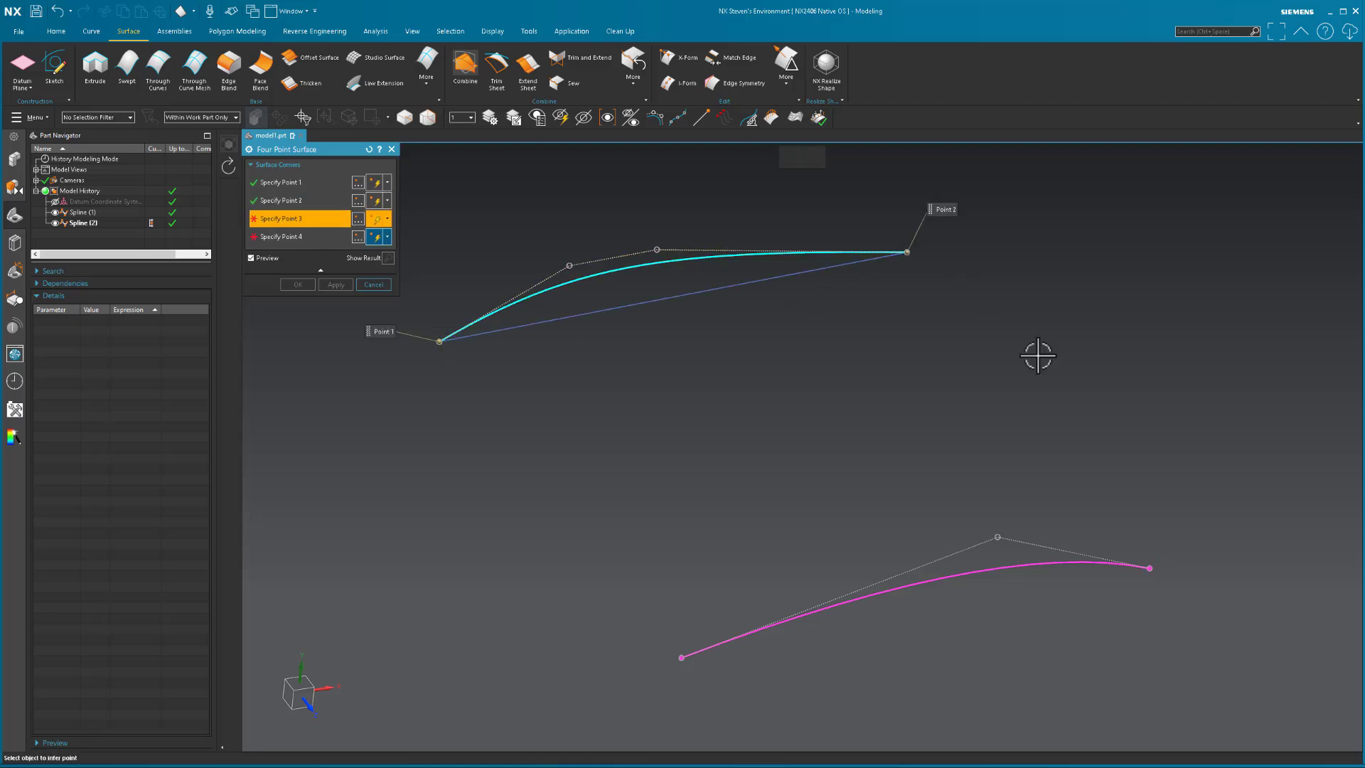
left_click(1148, 568)
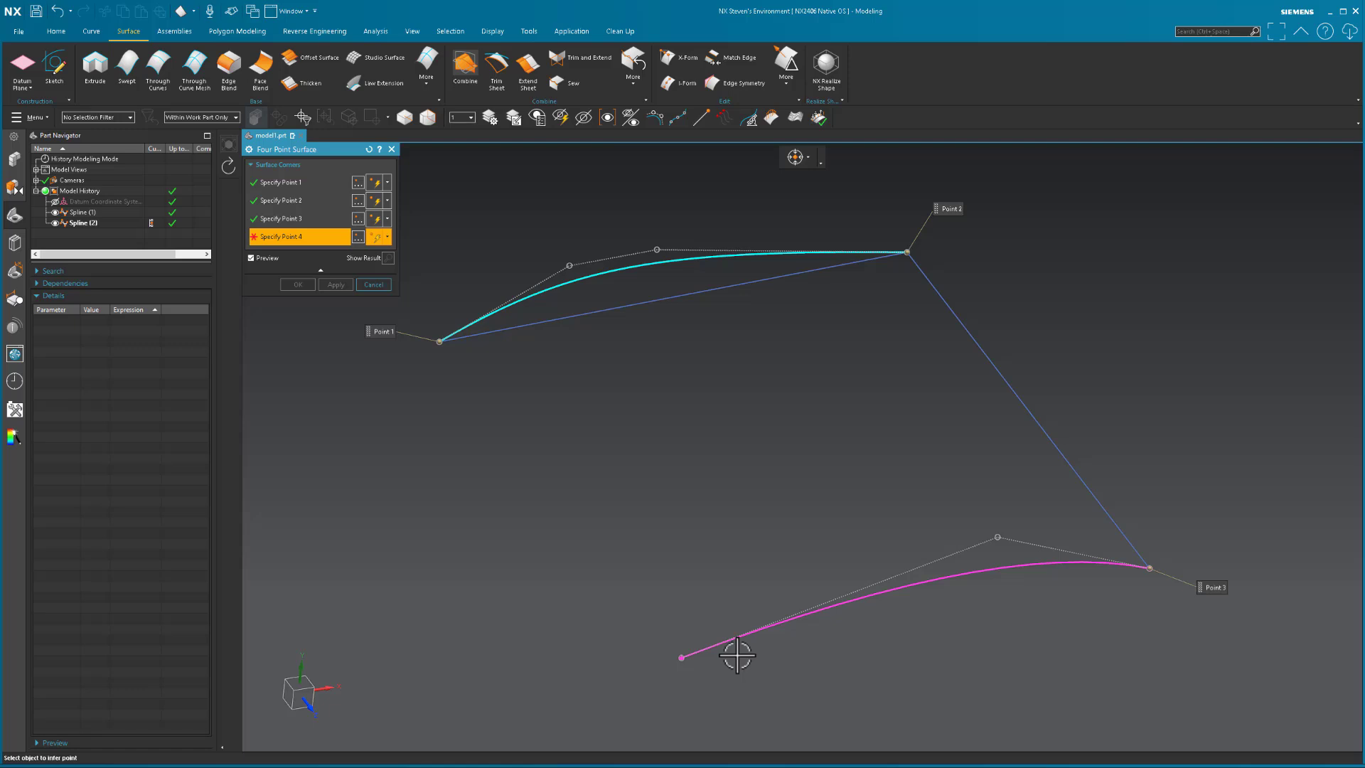
left_click(681, 657)
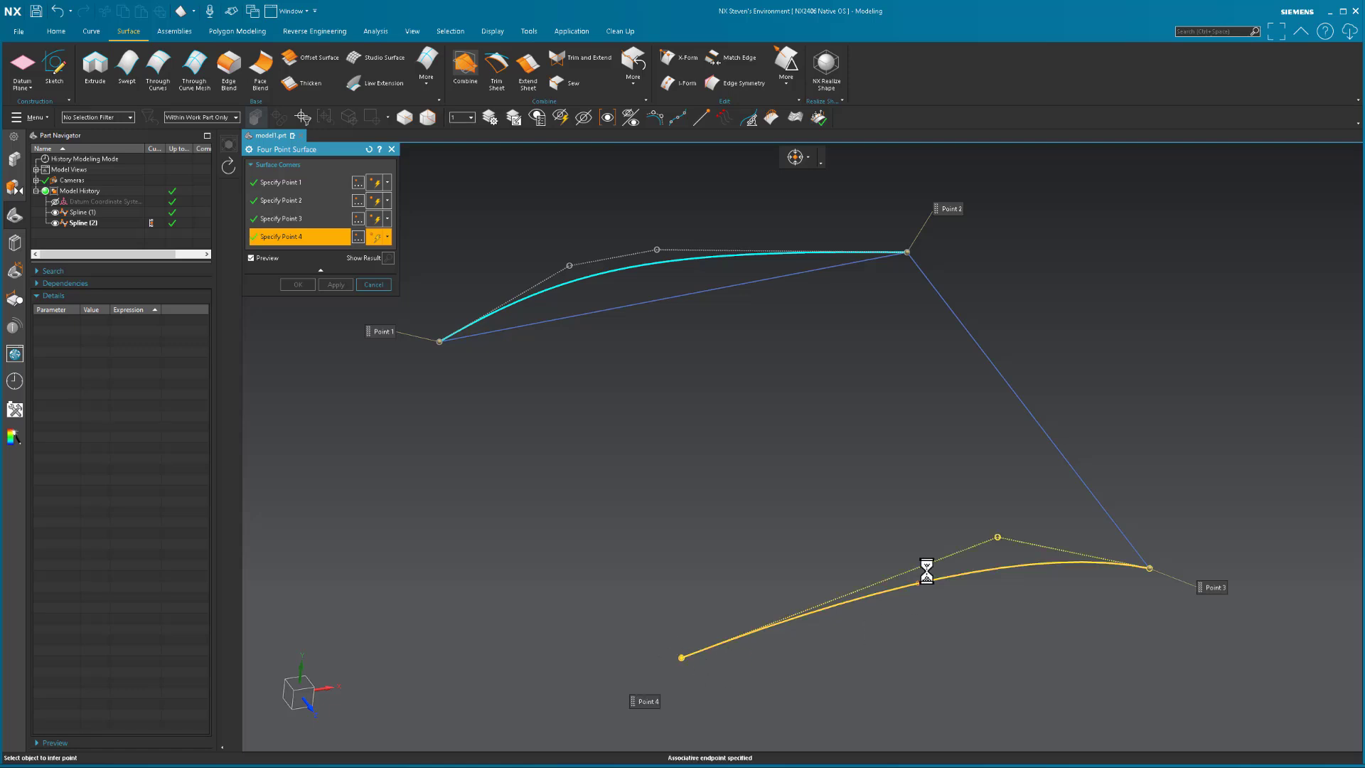
middle_click_drag(639, 427, 501, 452)
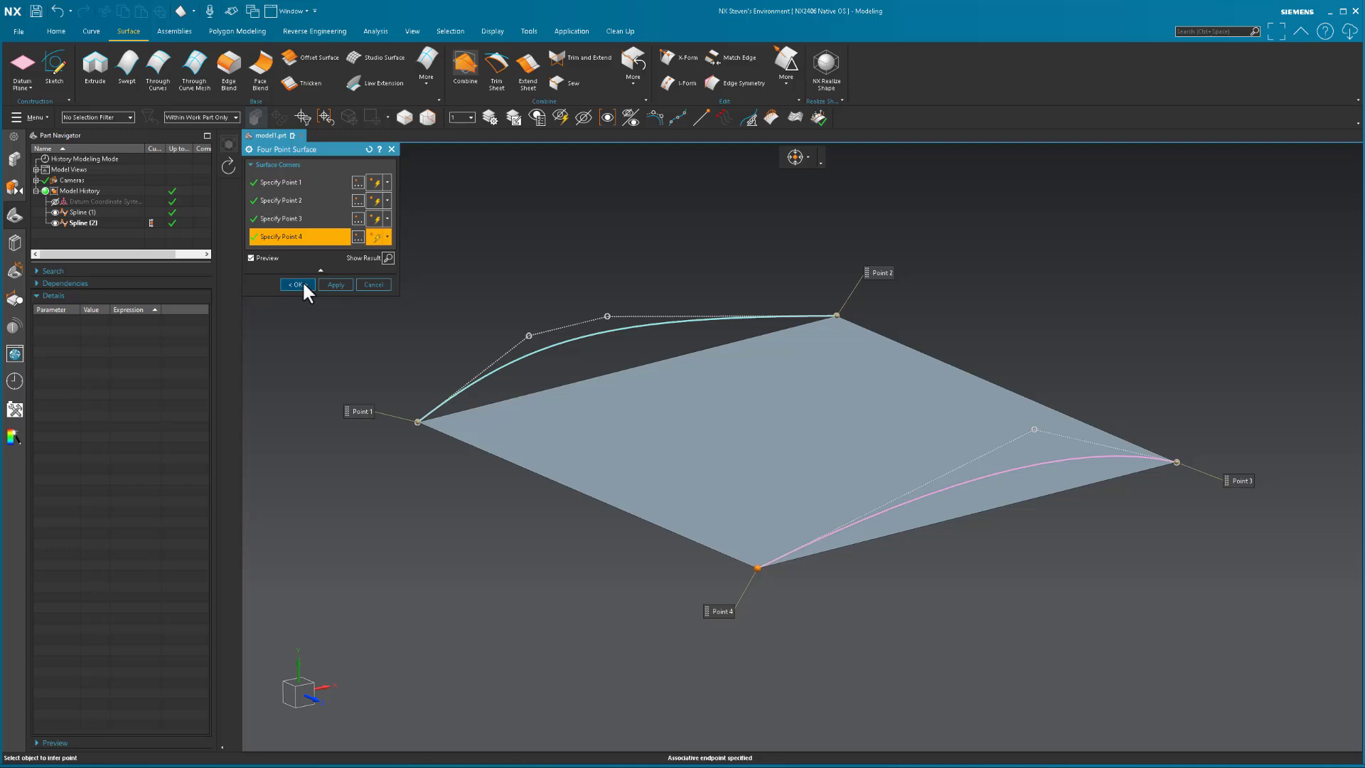
left_click(298, 284)
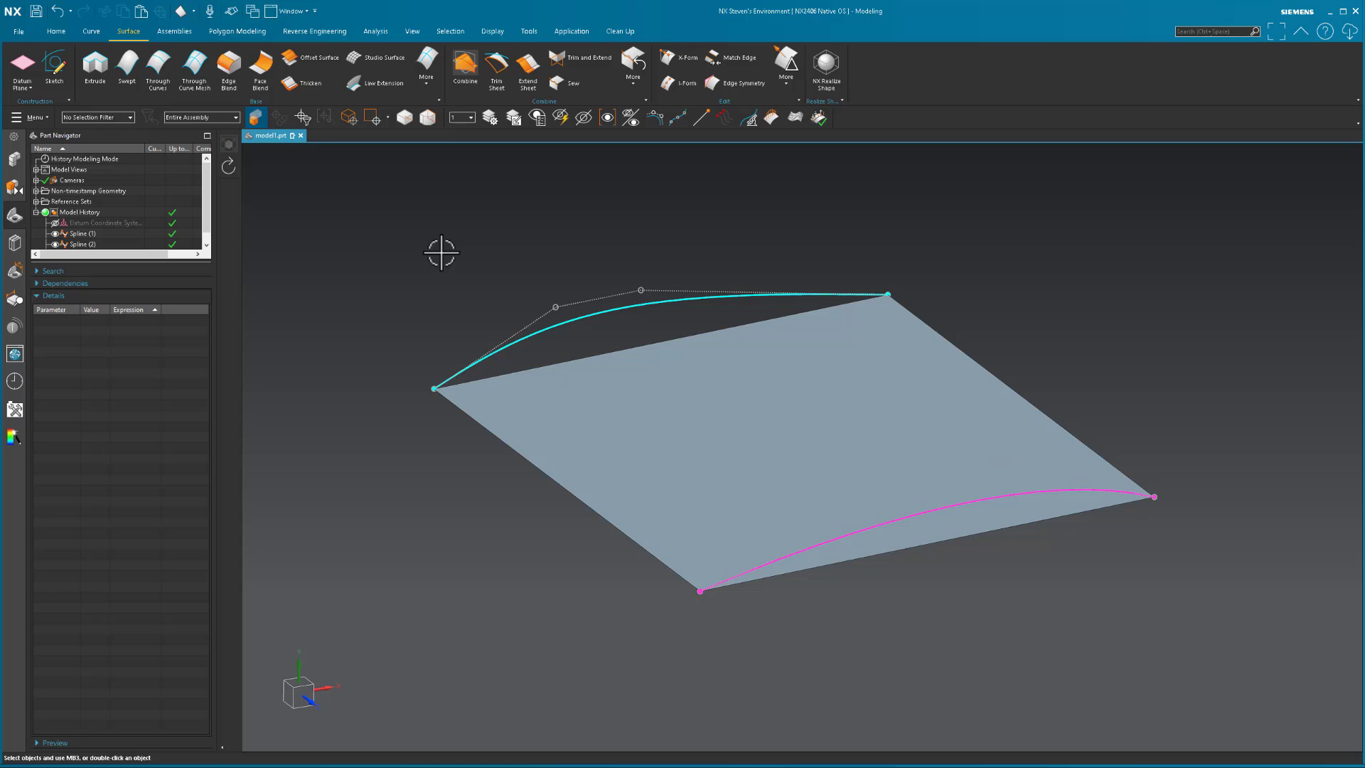
Apply a Match Edge that fits the surface's upper edge onto the cyan spline
left_click(732, 57)
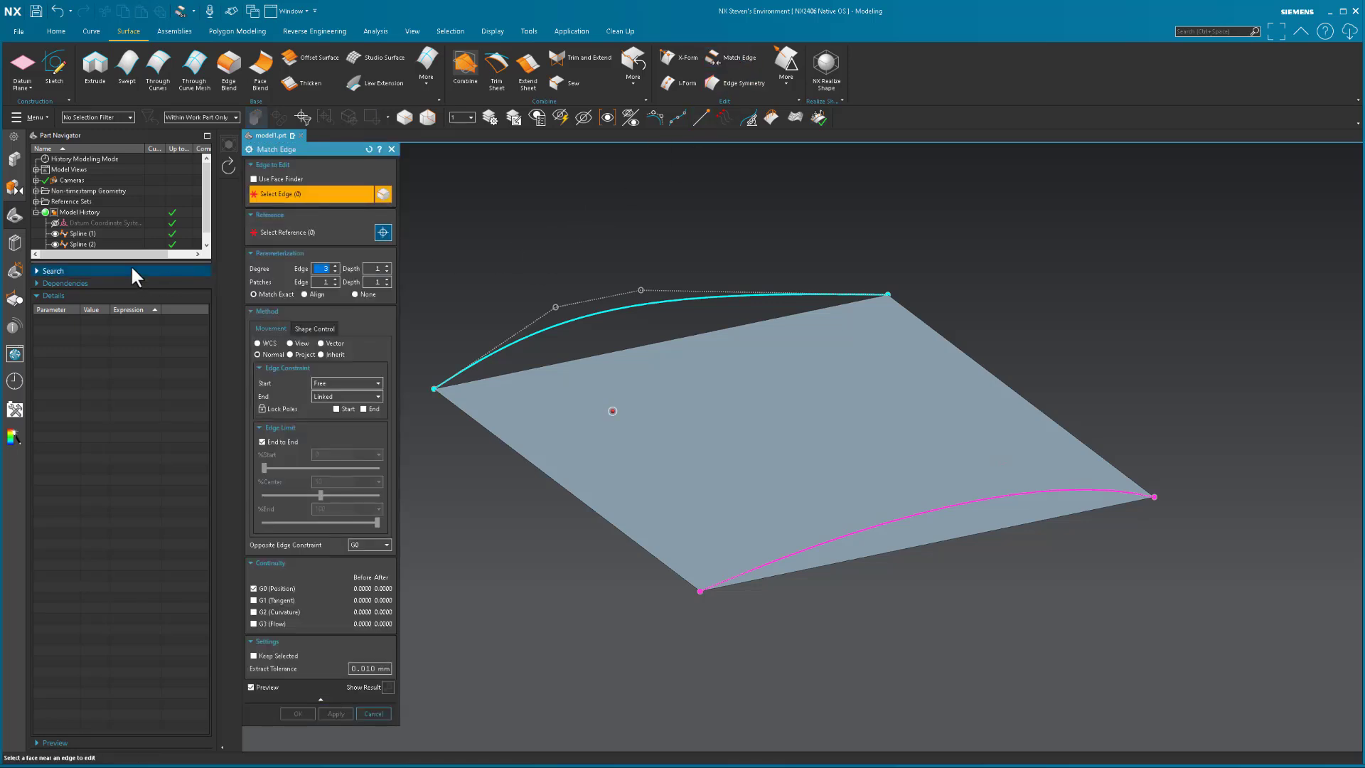
left_click_drag(130, 267, 113, 454)
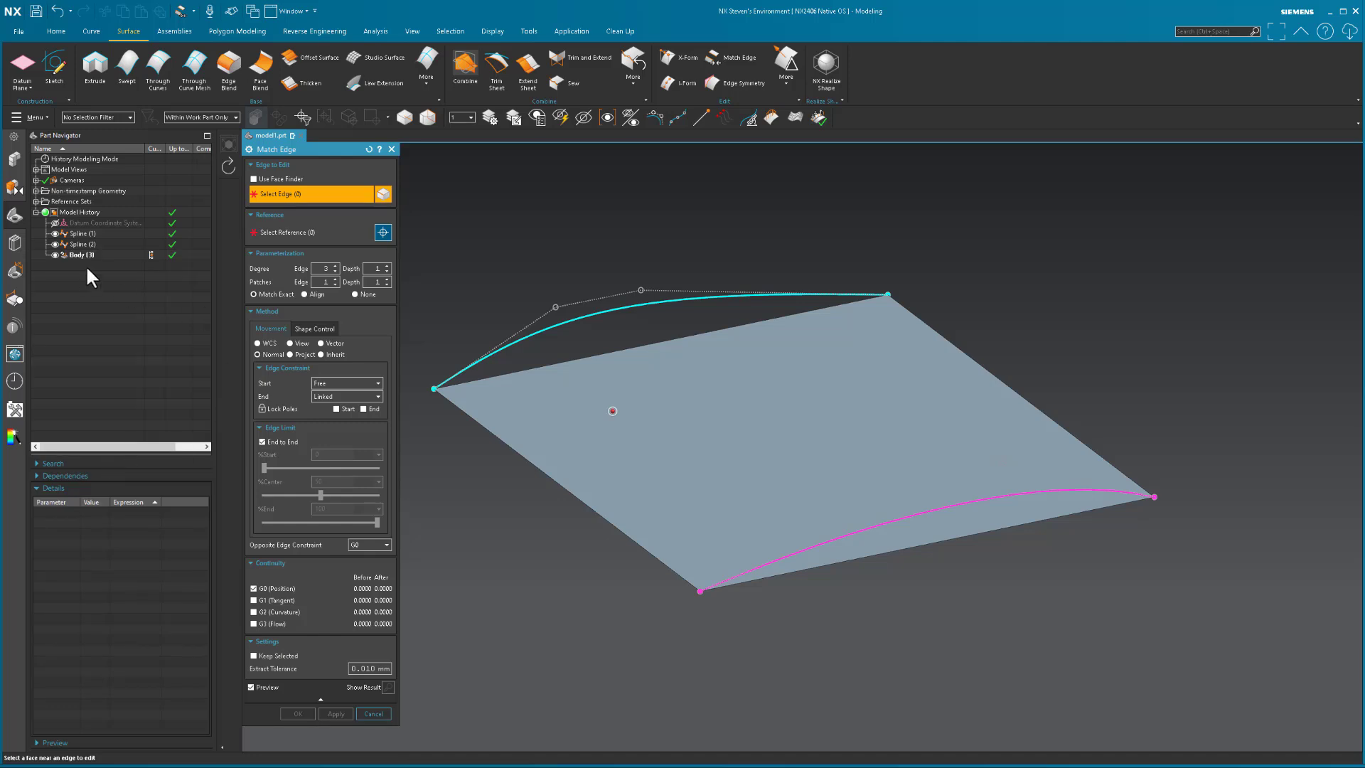
left_click(645, 329)
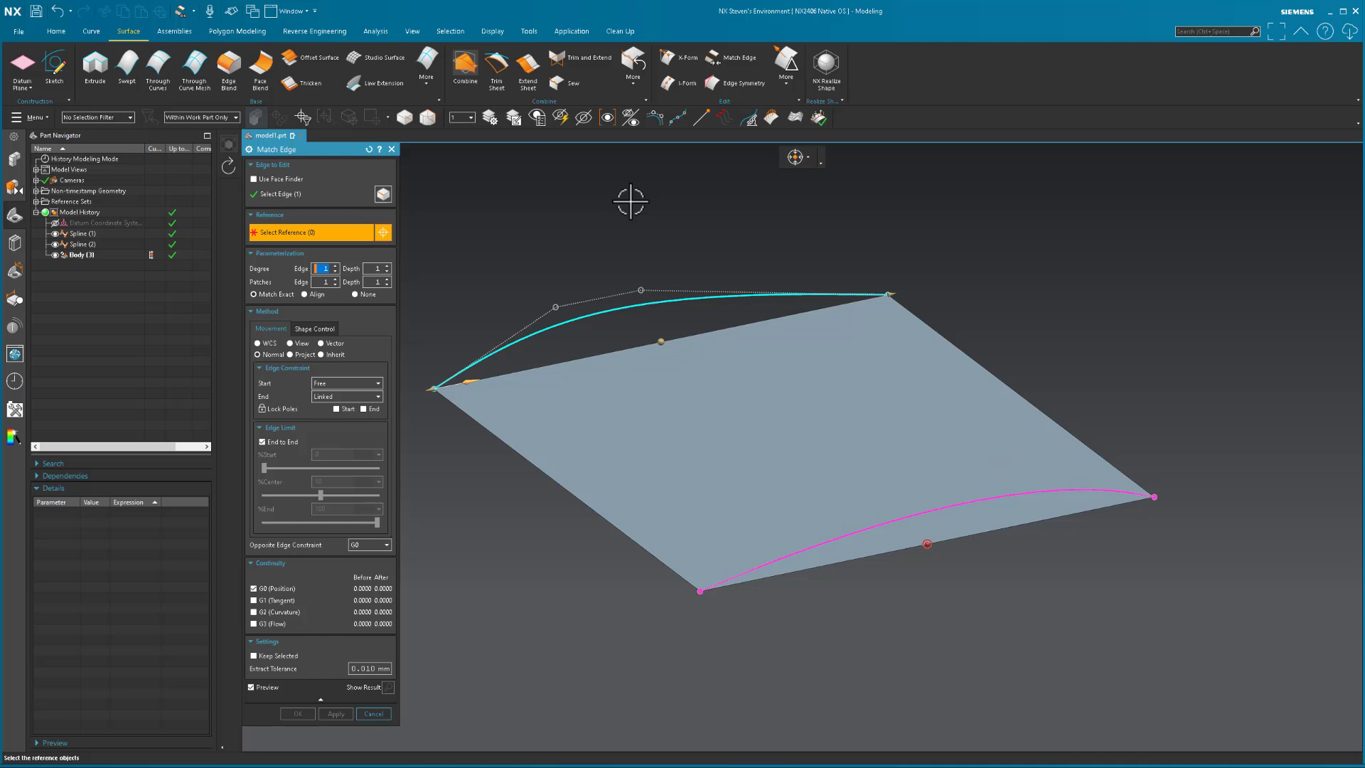
left_click(589, 320)
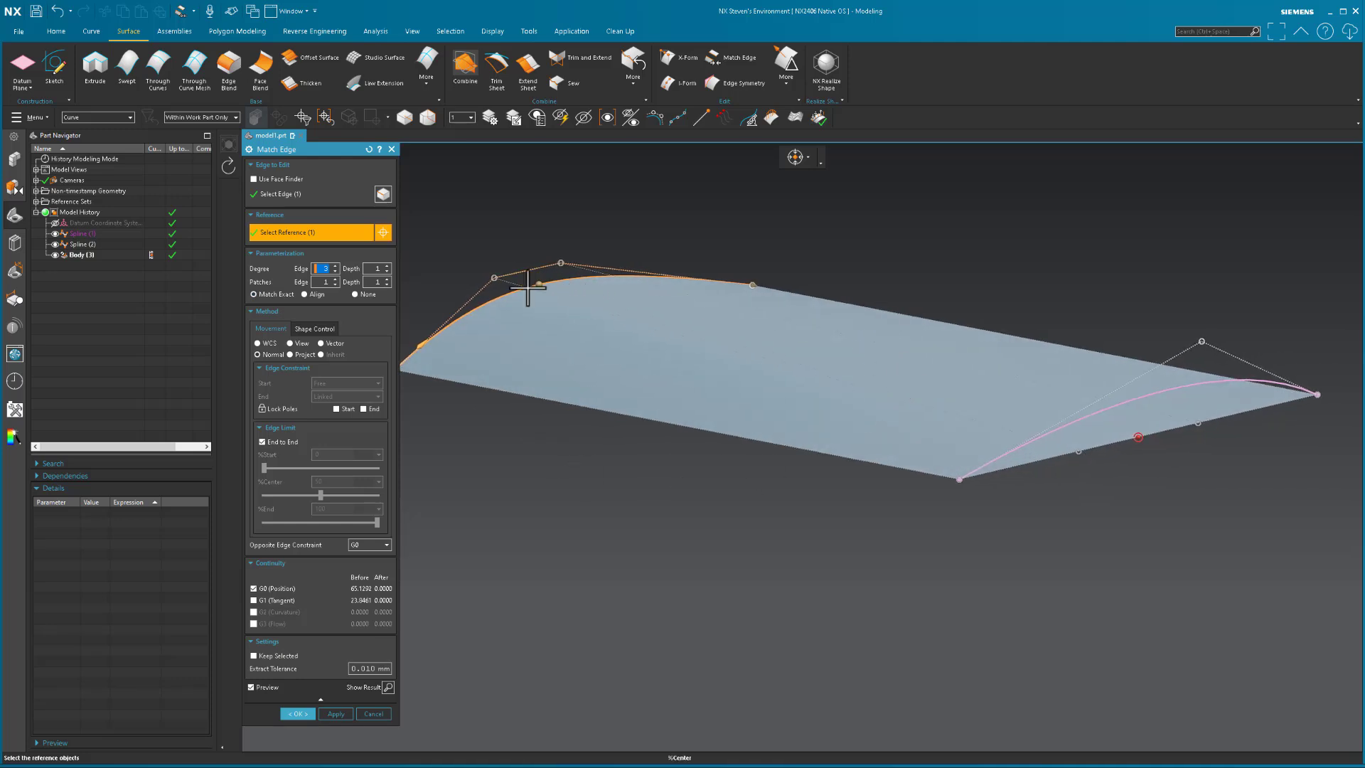
middle_click_drag(497, 279, 609, 405)
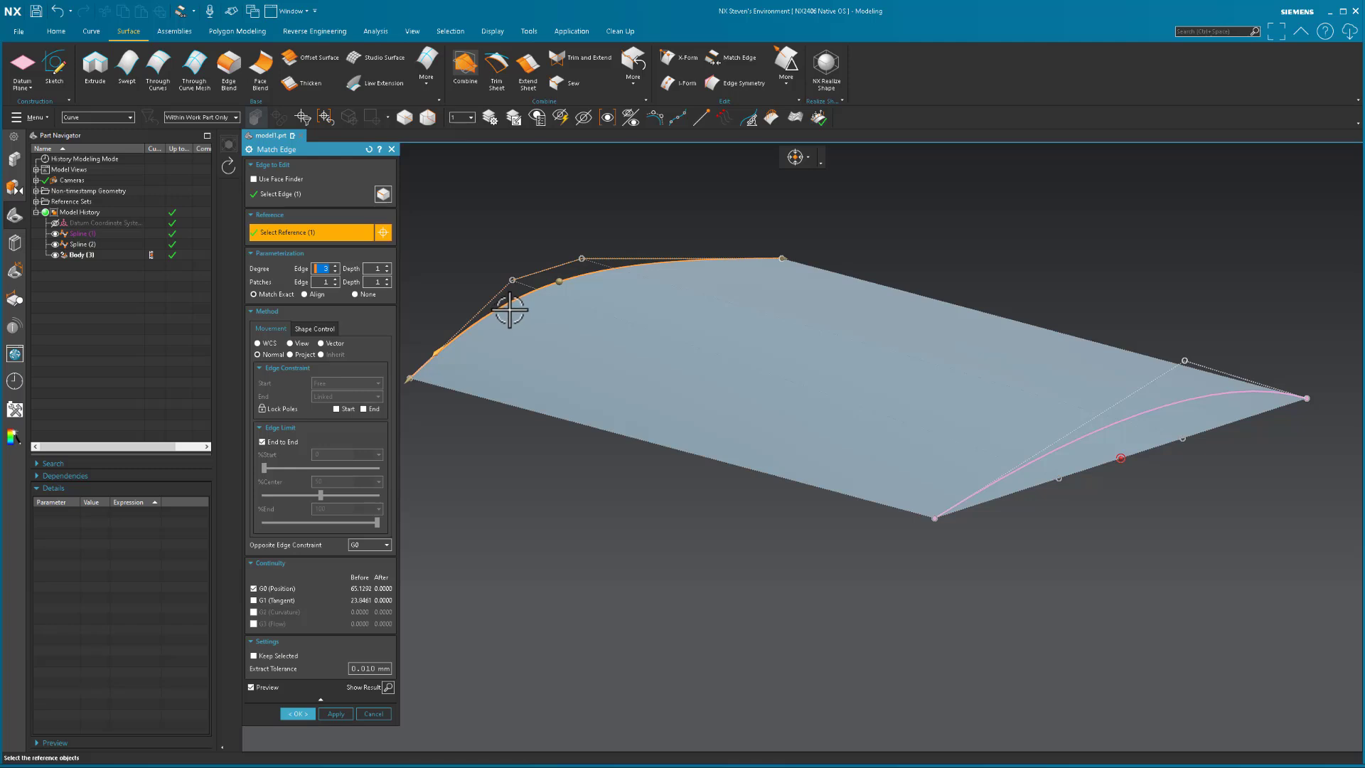
middle_click_drag(509, 311, 576, 248)
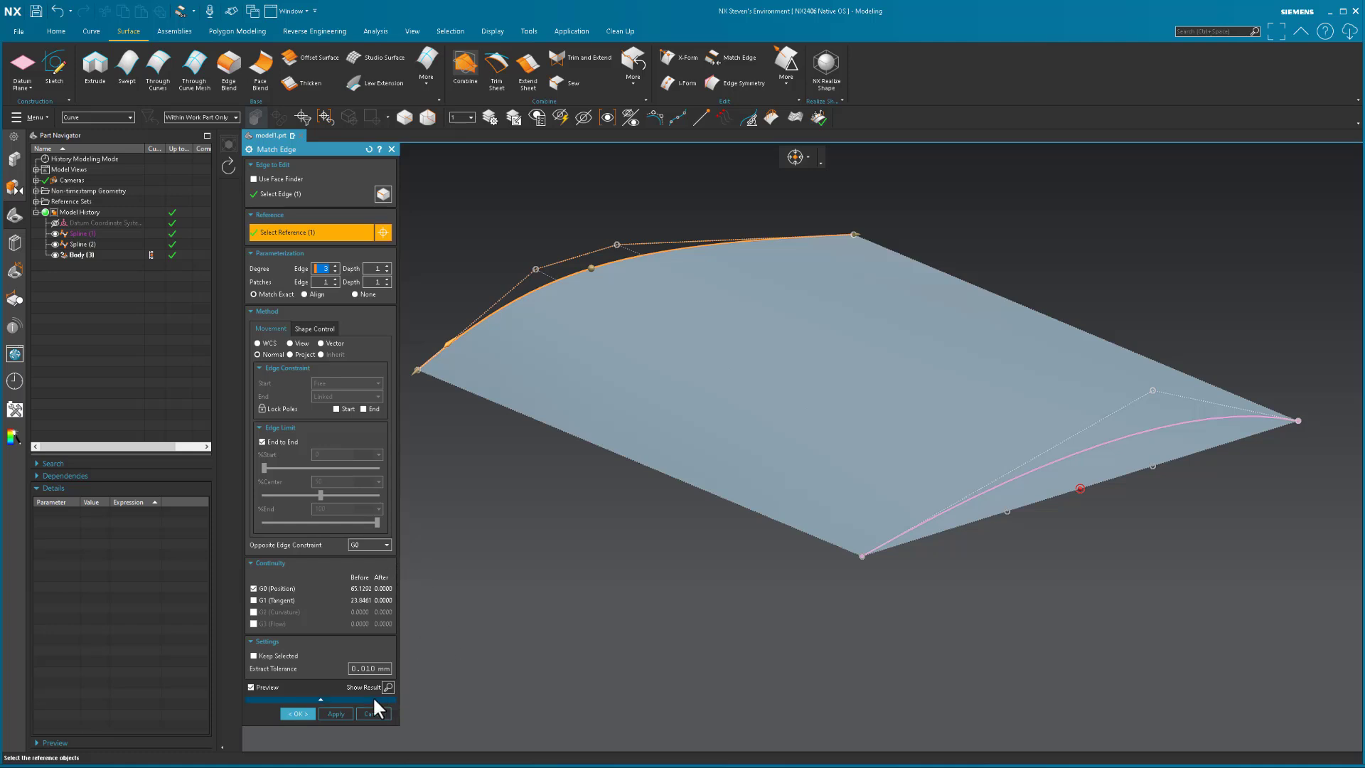
left_click(331, 712)
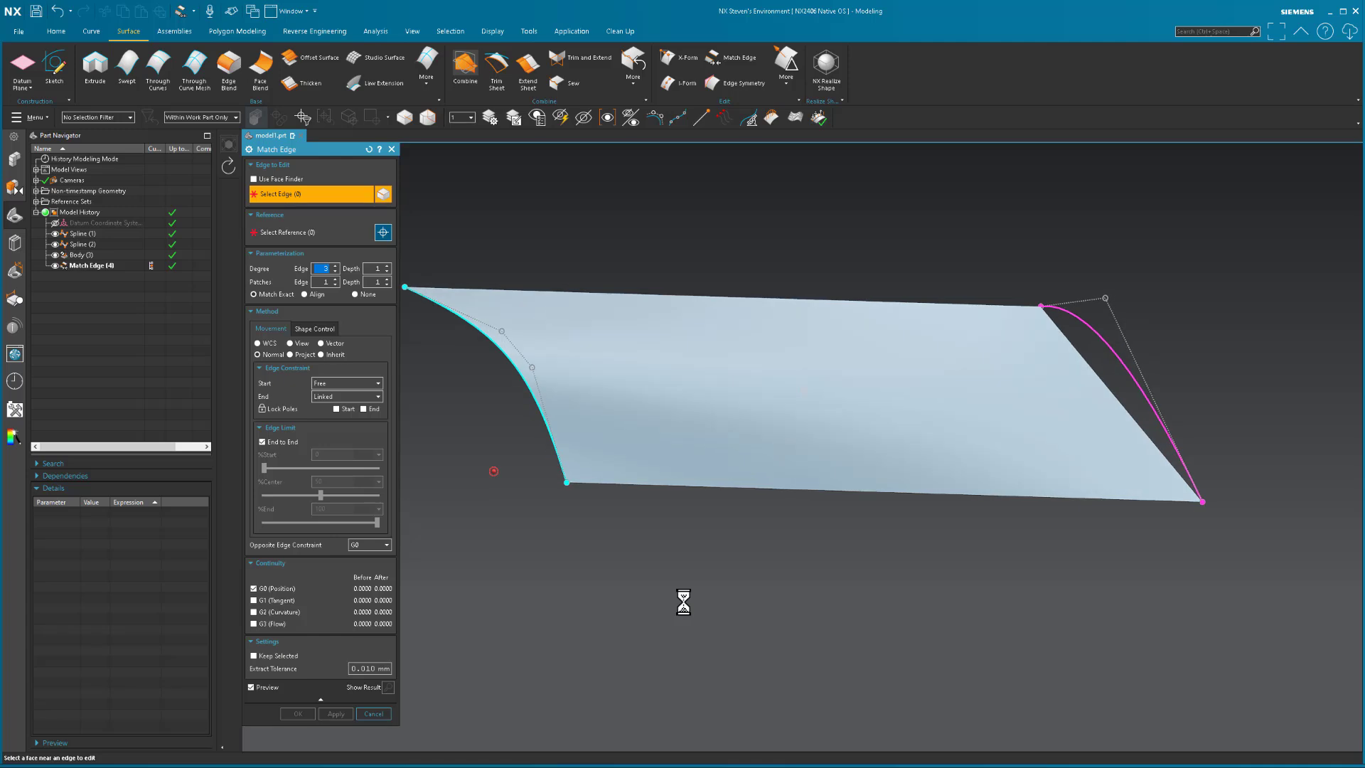
Match the surface's other edge to the magenta spline, keeping degree 2 and Match Exact
left_click(991, 323)
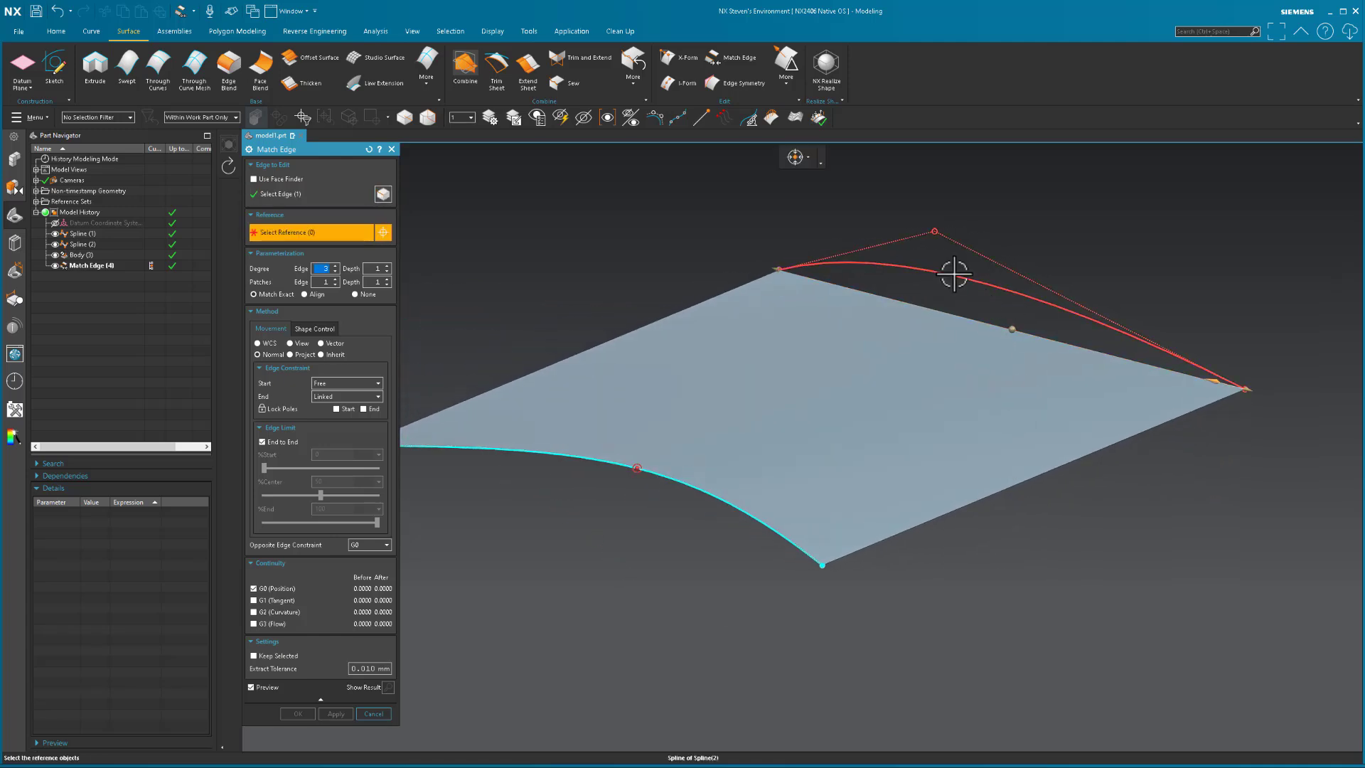
left_click(950, 277)
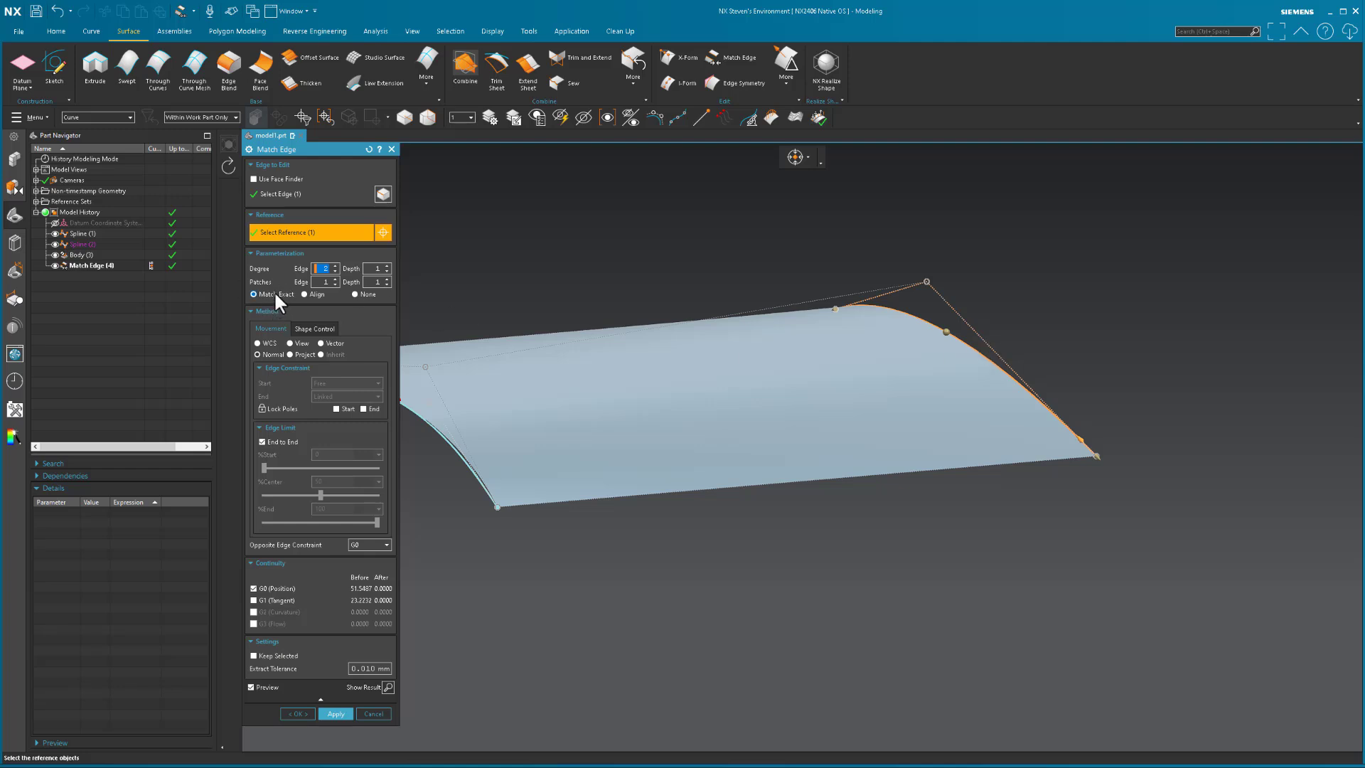
middle_click_drag(487, 518, 468, 498)
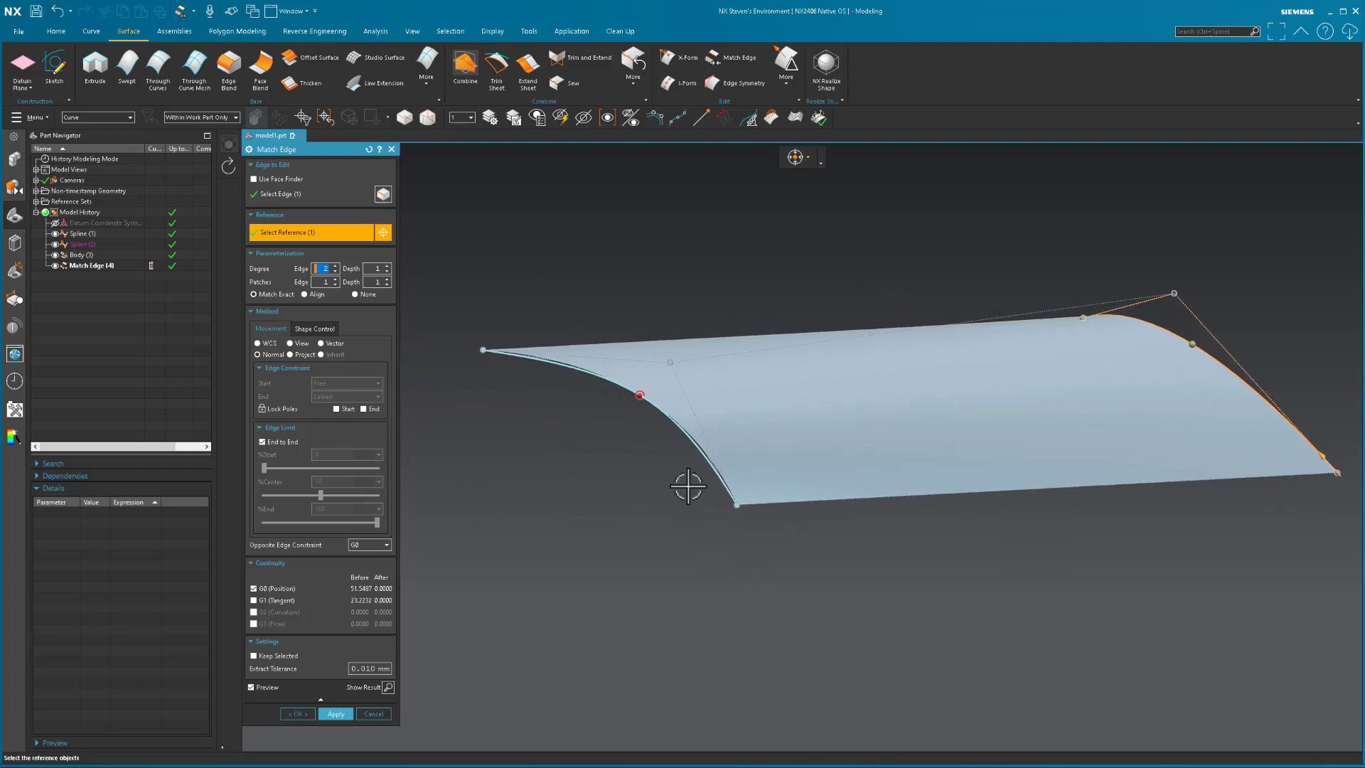
middle_click_drag(594, 571, 594, 576)
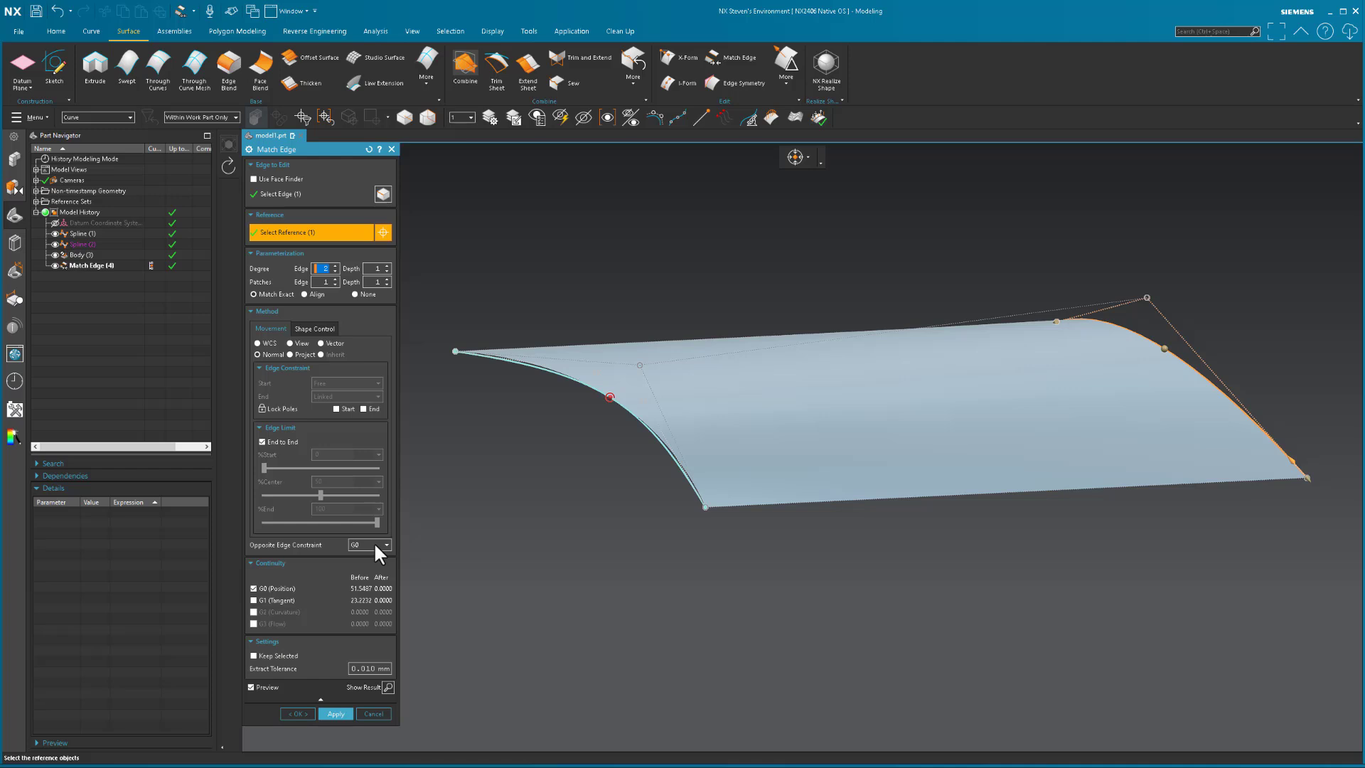
Increase Degree Edge to 3 so the previewed edge bows along the spline
middle_click_drag(462, 515, 497, 502)
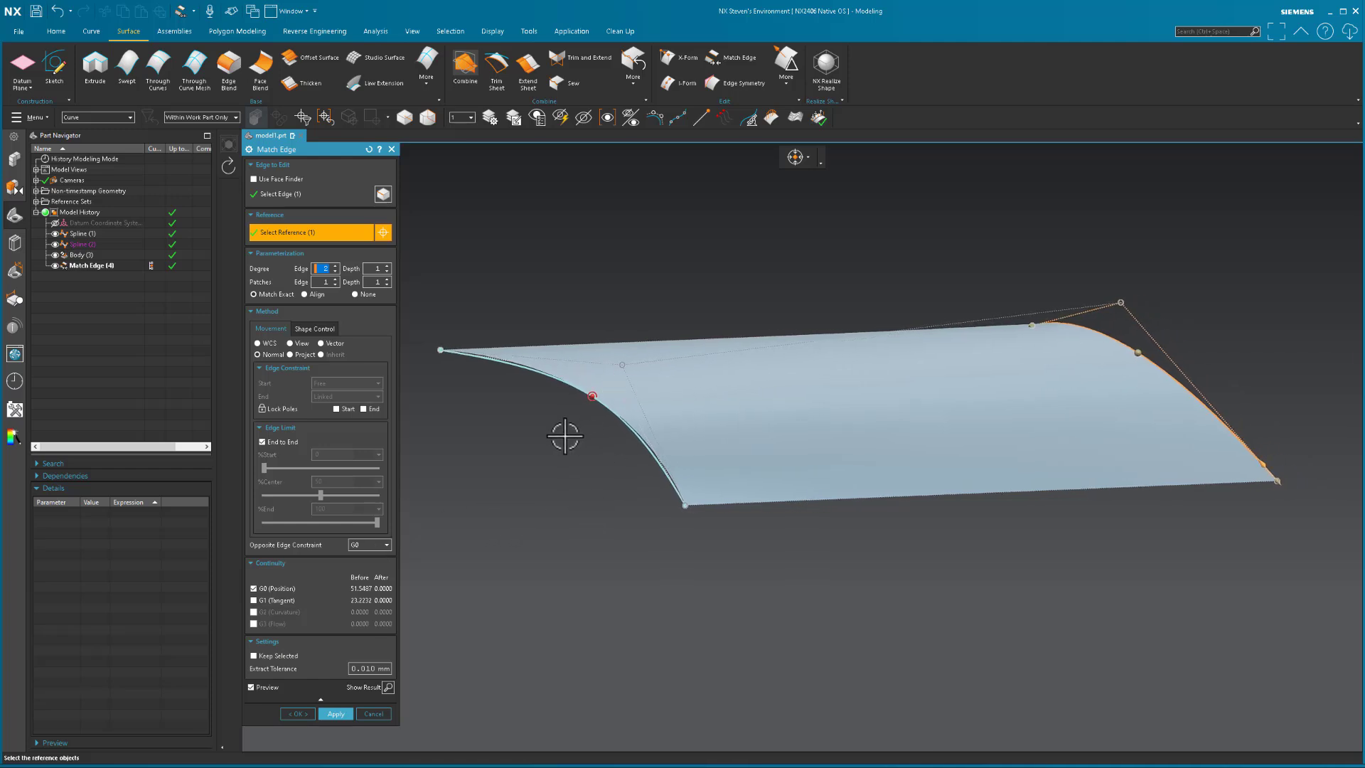
left_click(335, 265)
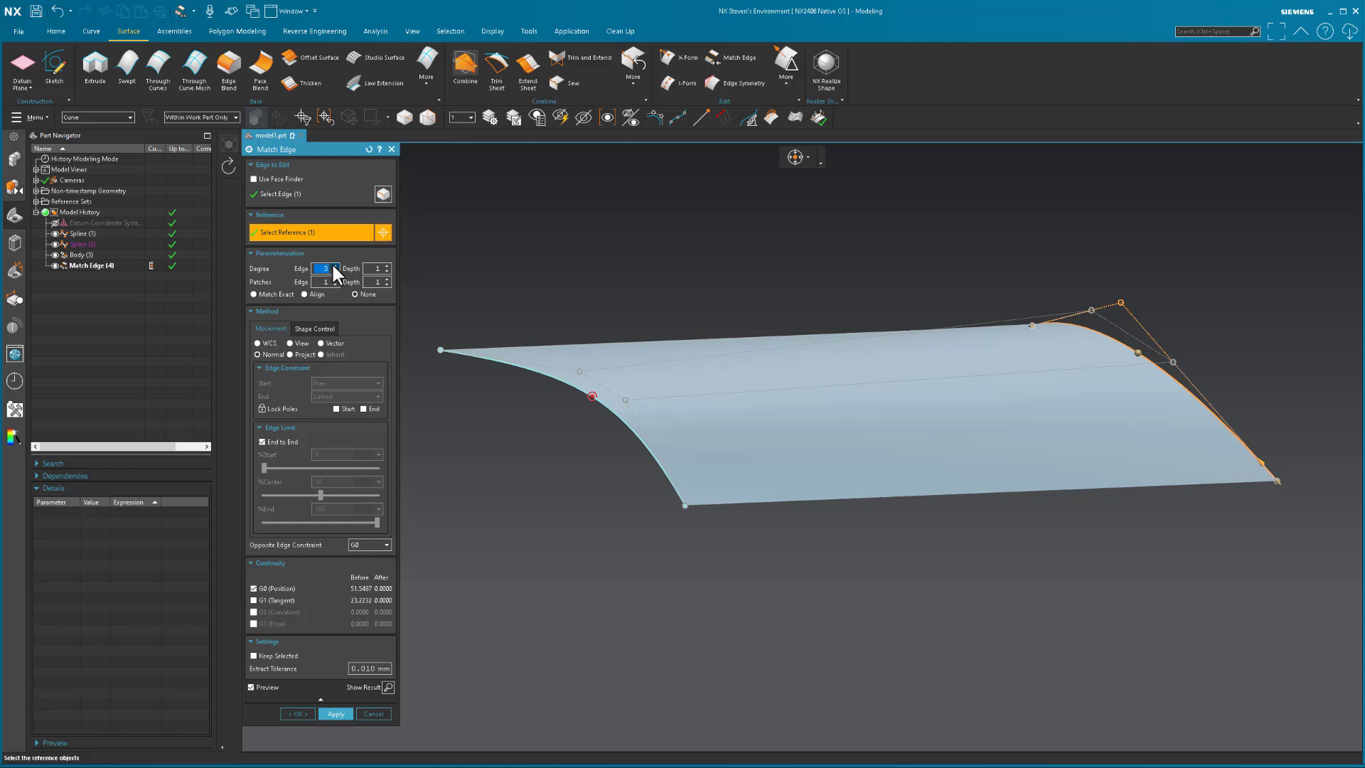
middle_click_drag(512, 377, 553, 533)
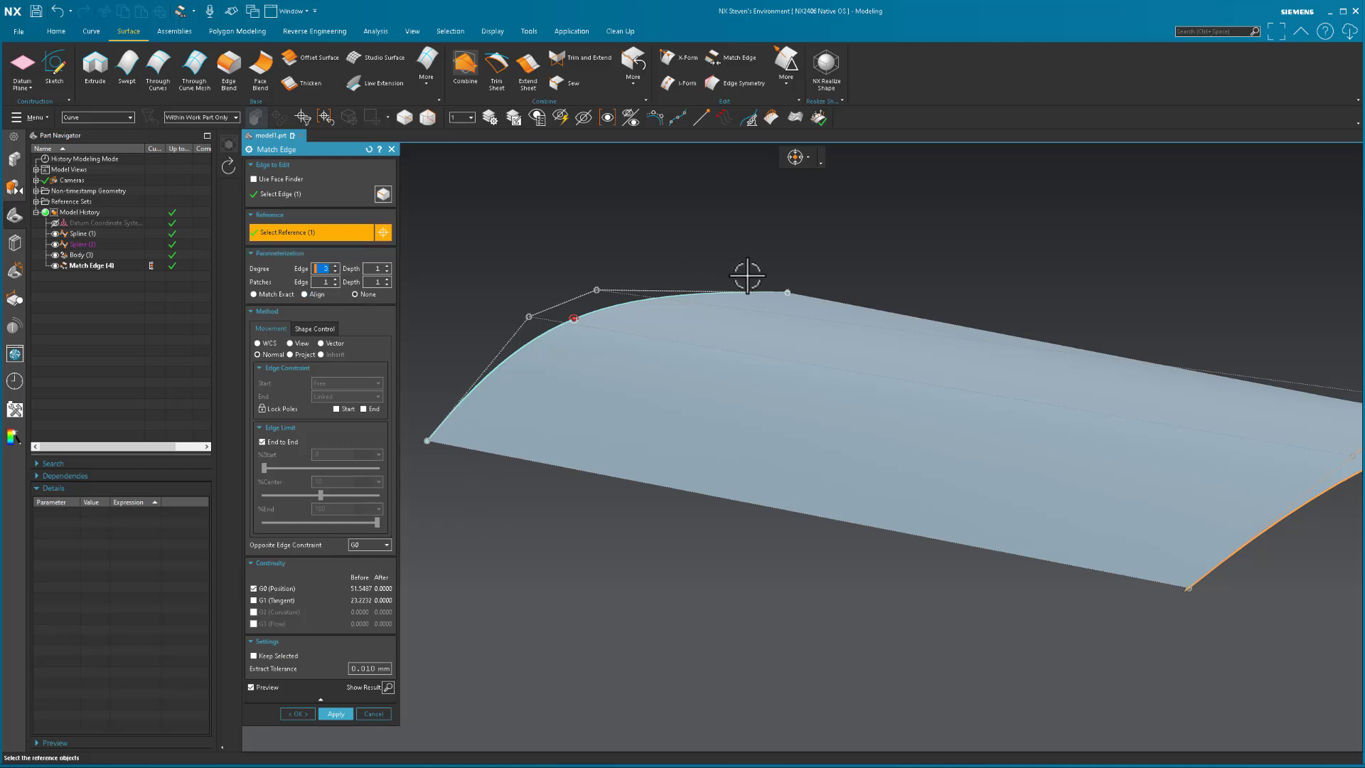
Inspect the degree-3 preview, pick the edge's top pole, and accept the match
middle_click_drag(747, 276, 1078, 656)
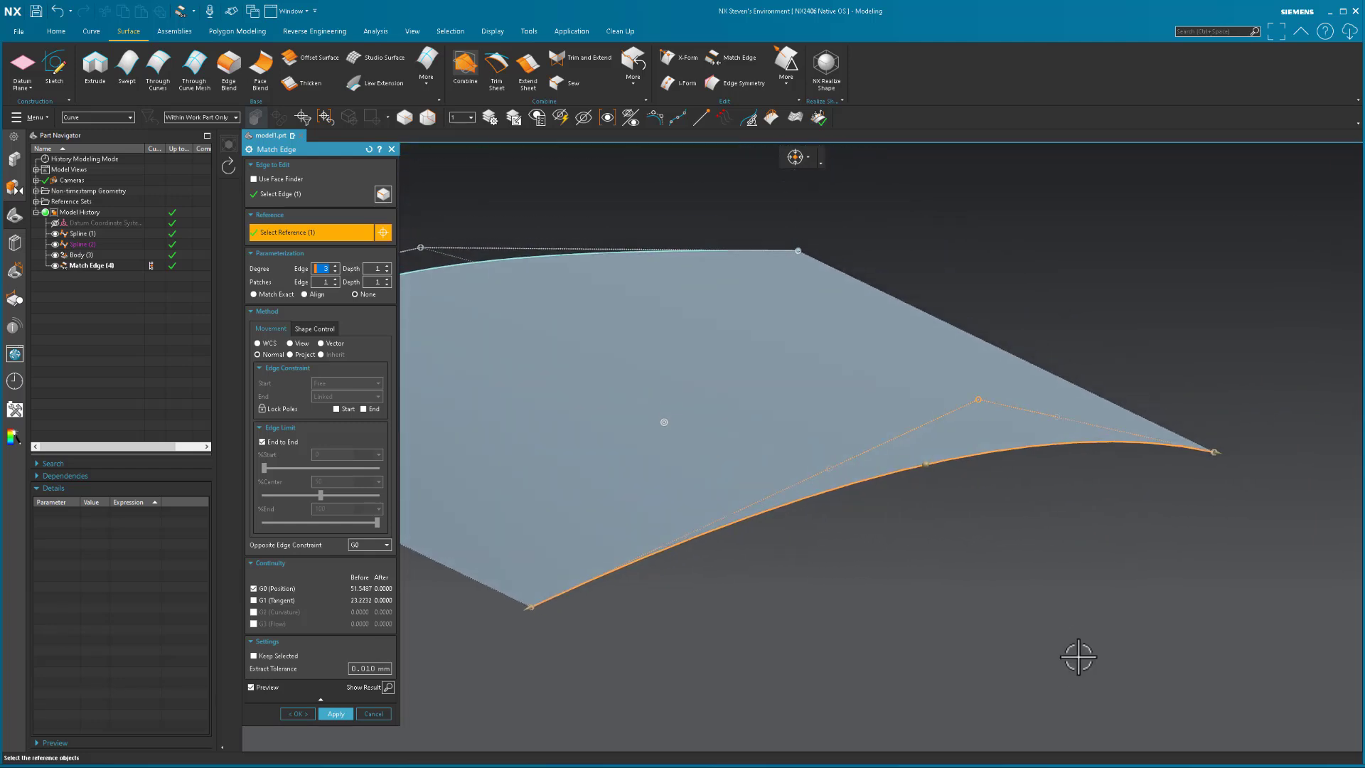
key("F8")
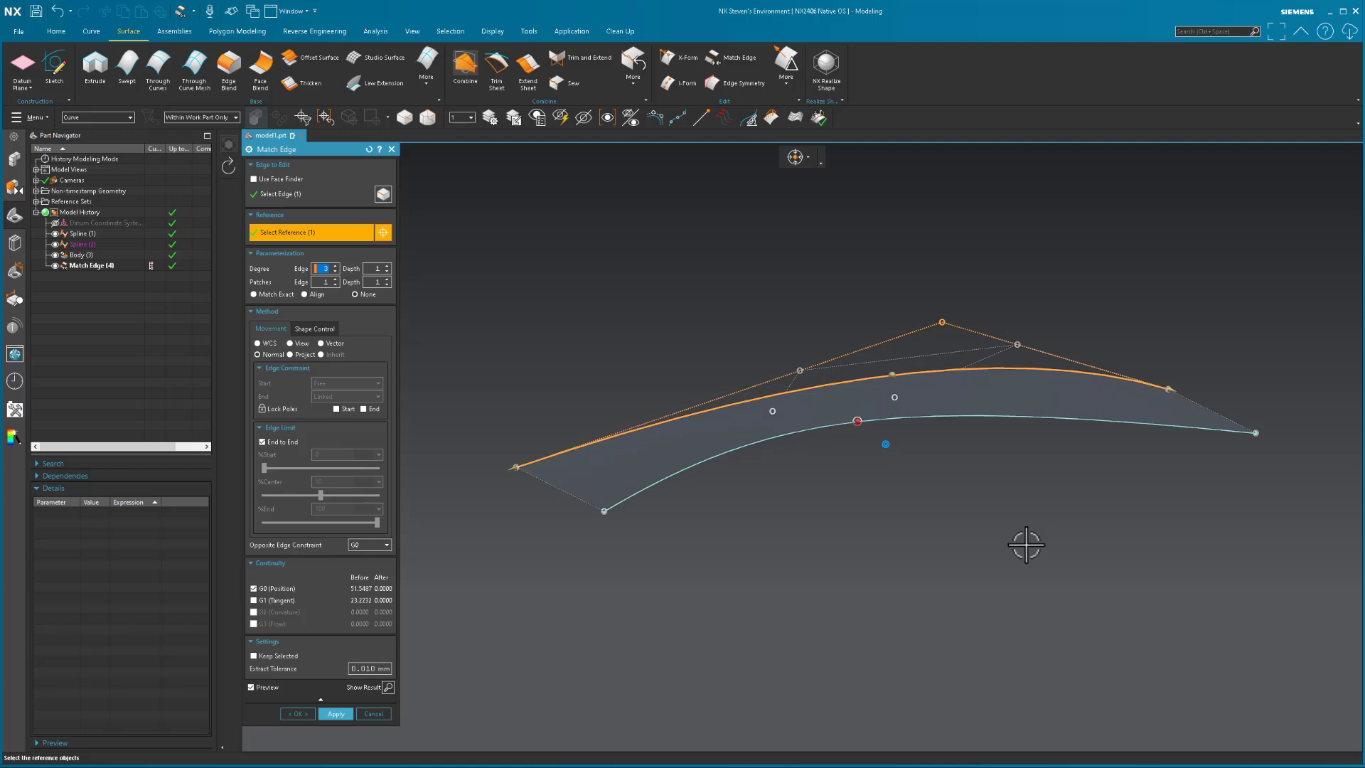
middle_click_drag(1025, 545, 893, 552)
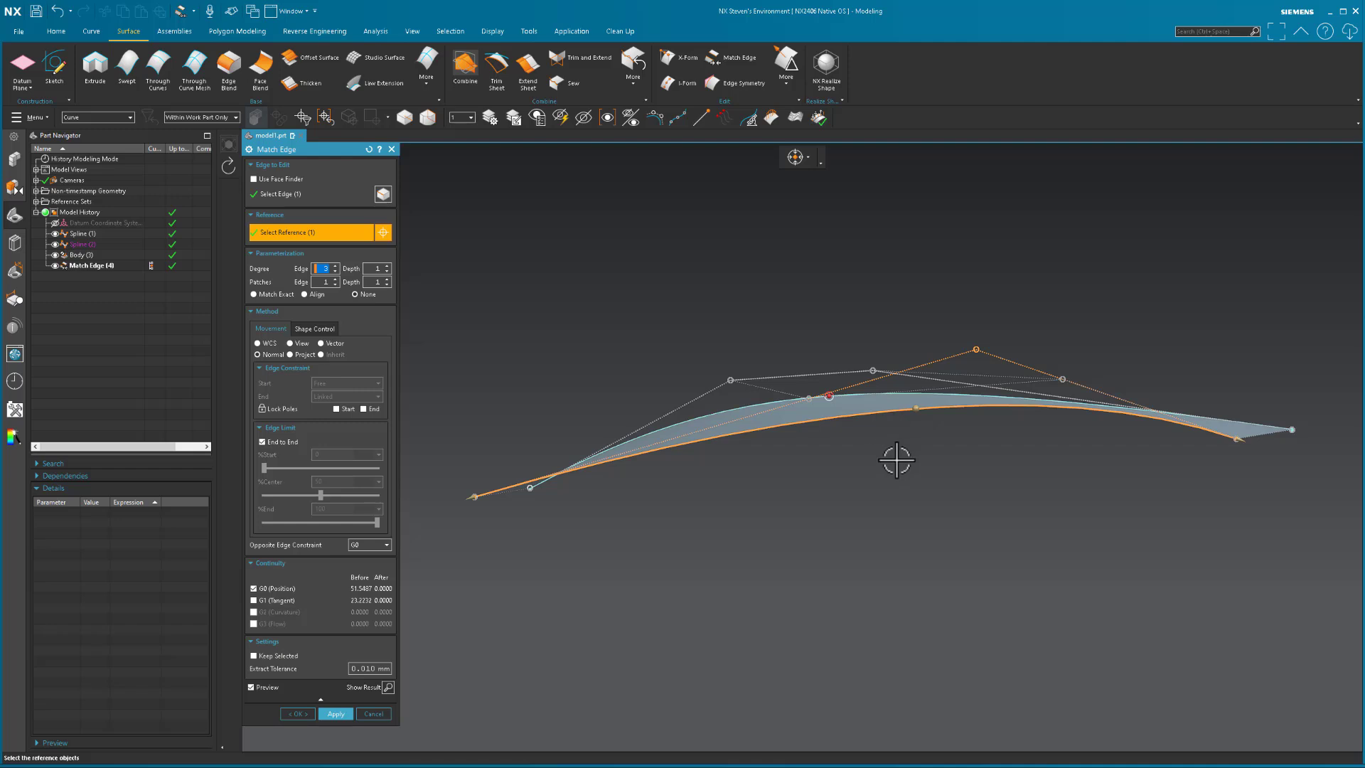
middle_click_drag(934, 445, 930, 511)
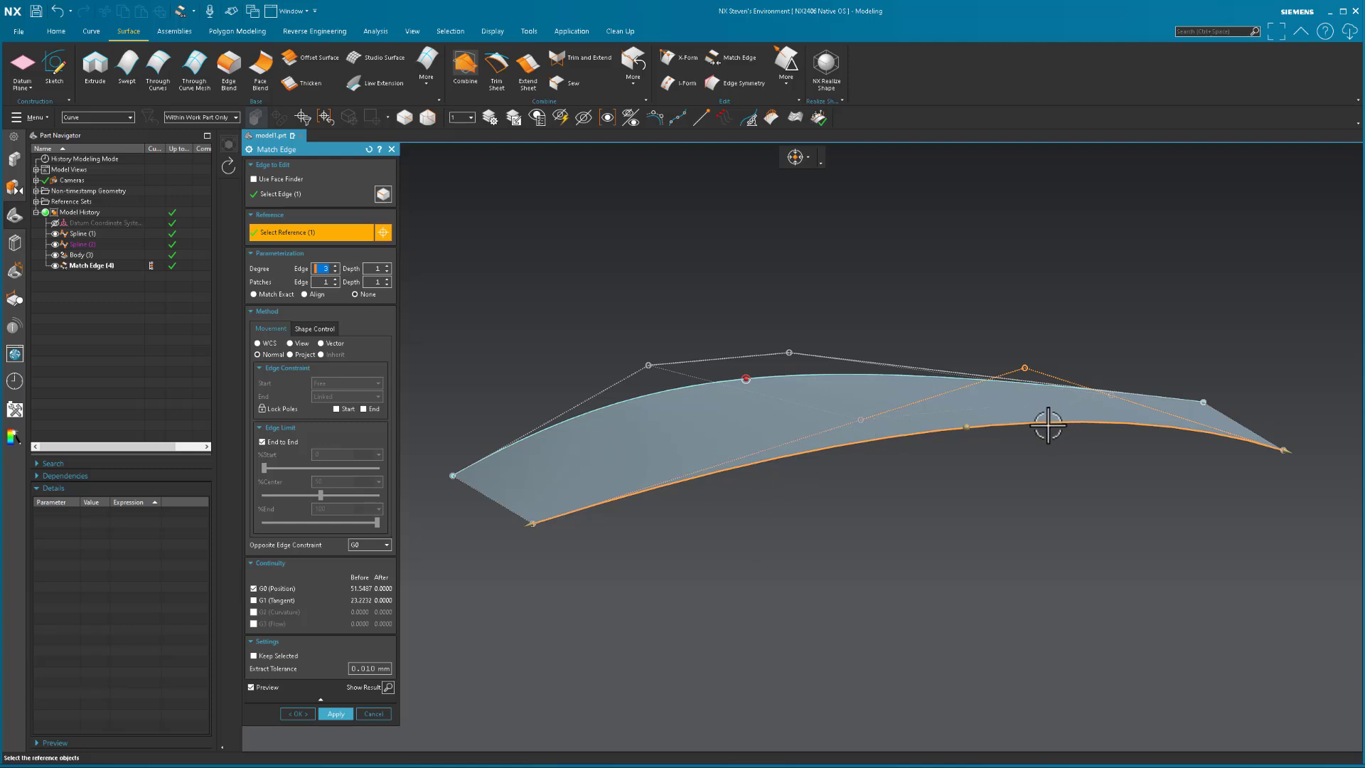
middle_click_drag(1048, 425, 1224, 454)
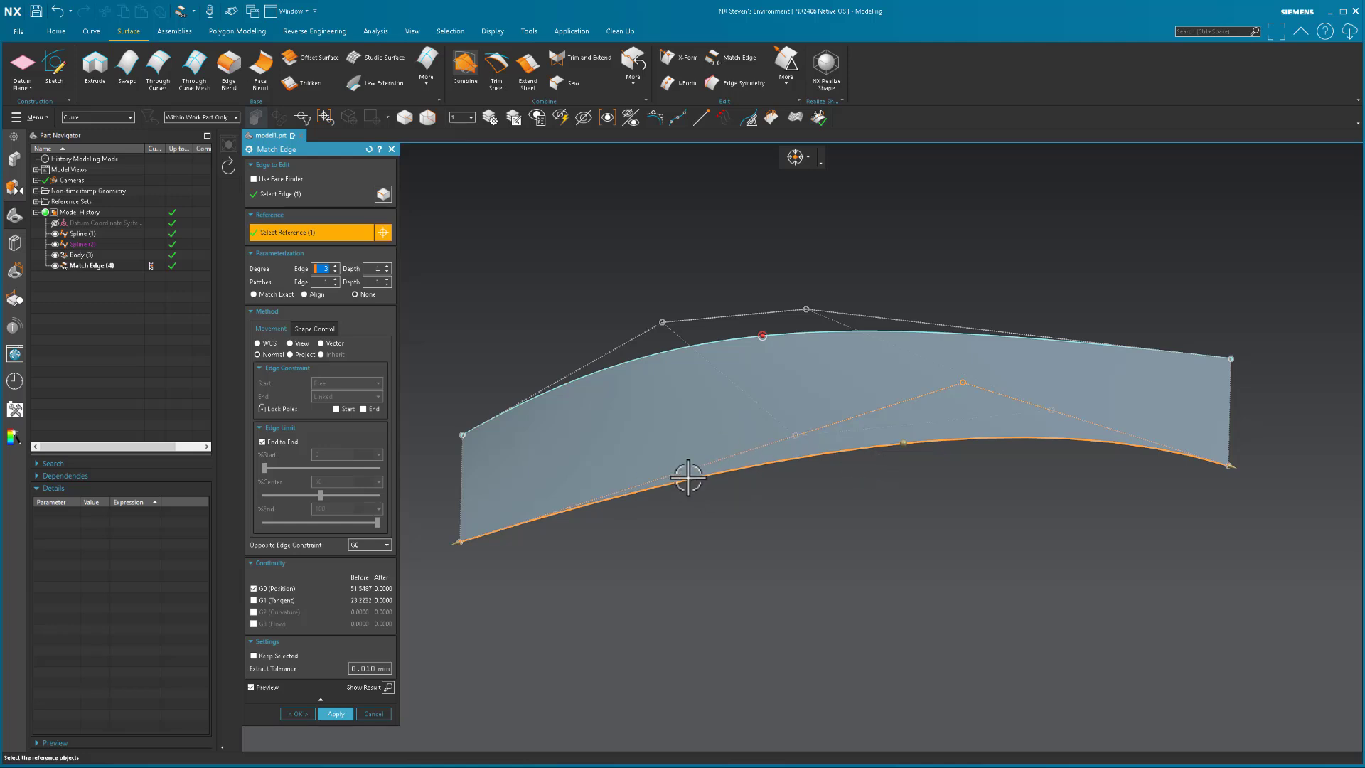
middle_click_drag(1036, 554, 970, 339)
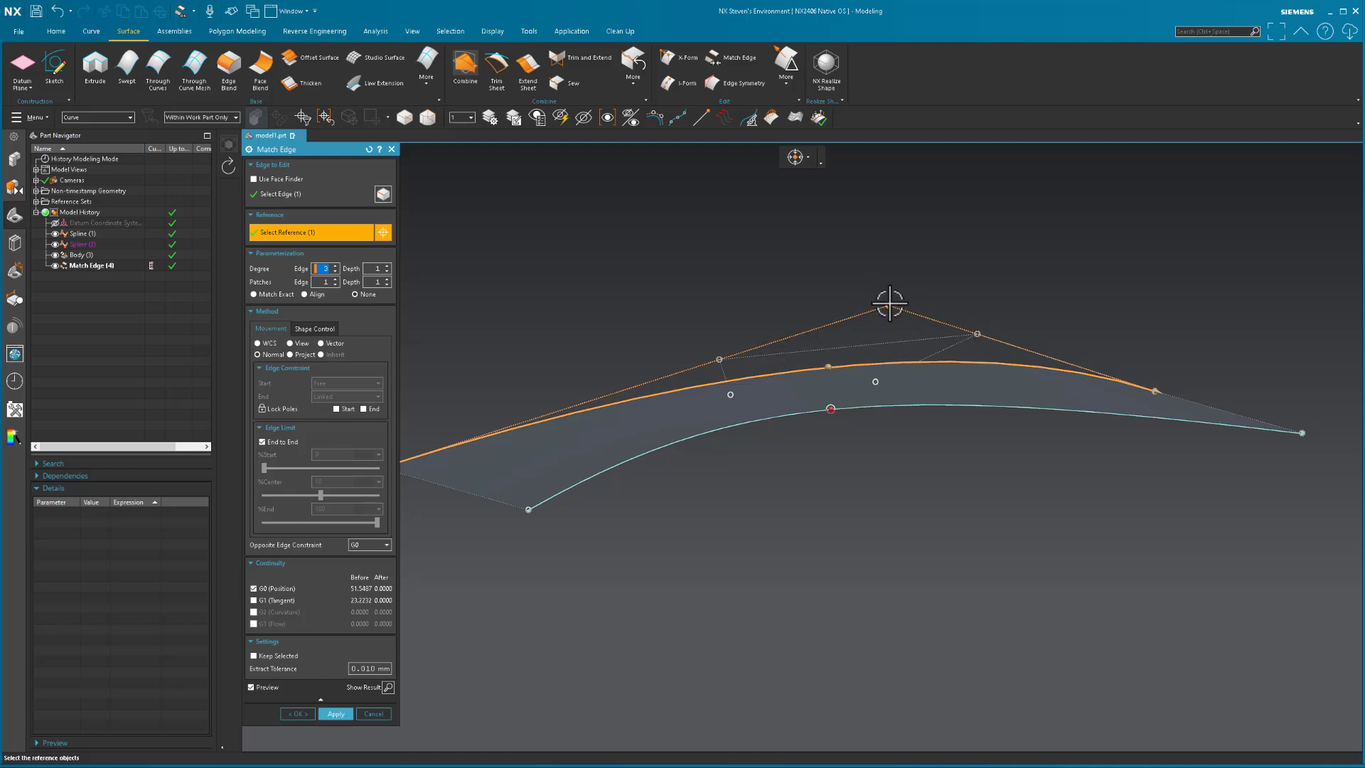
left_click(889, 304)
left_click(299, 715)
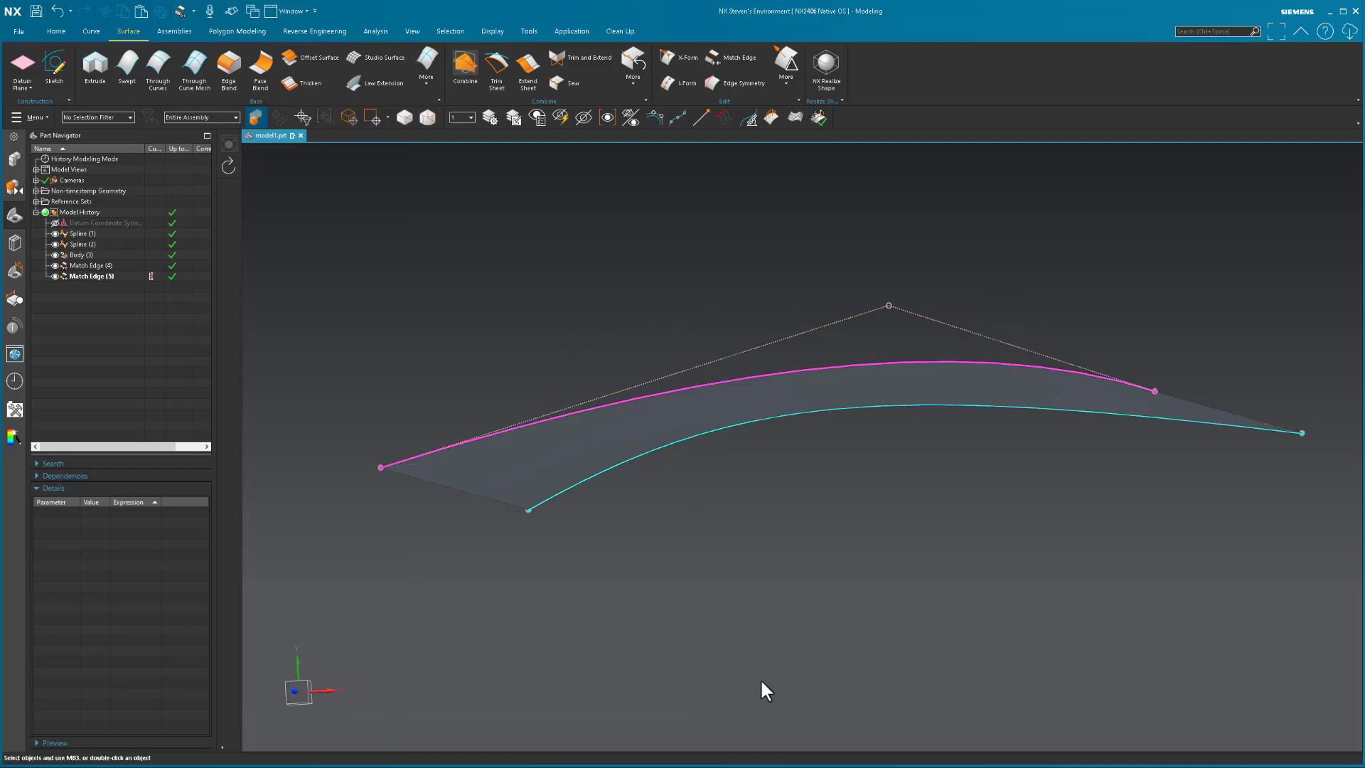
middle_click_drag(761, 689, 802, 390)
left_click(802, 389)
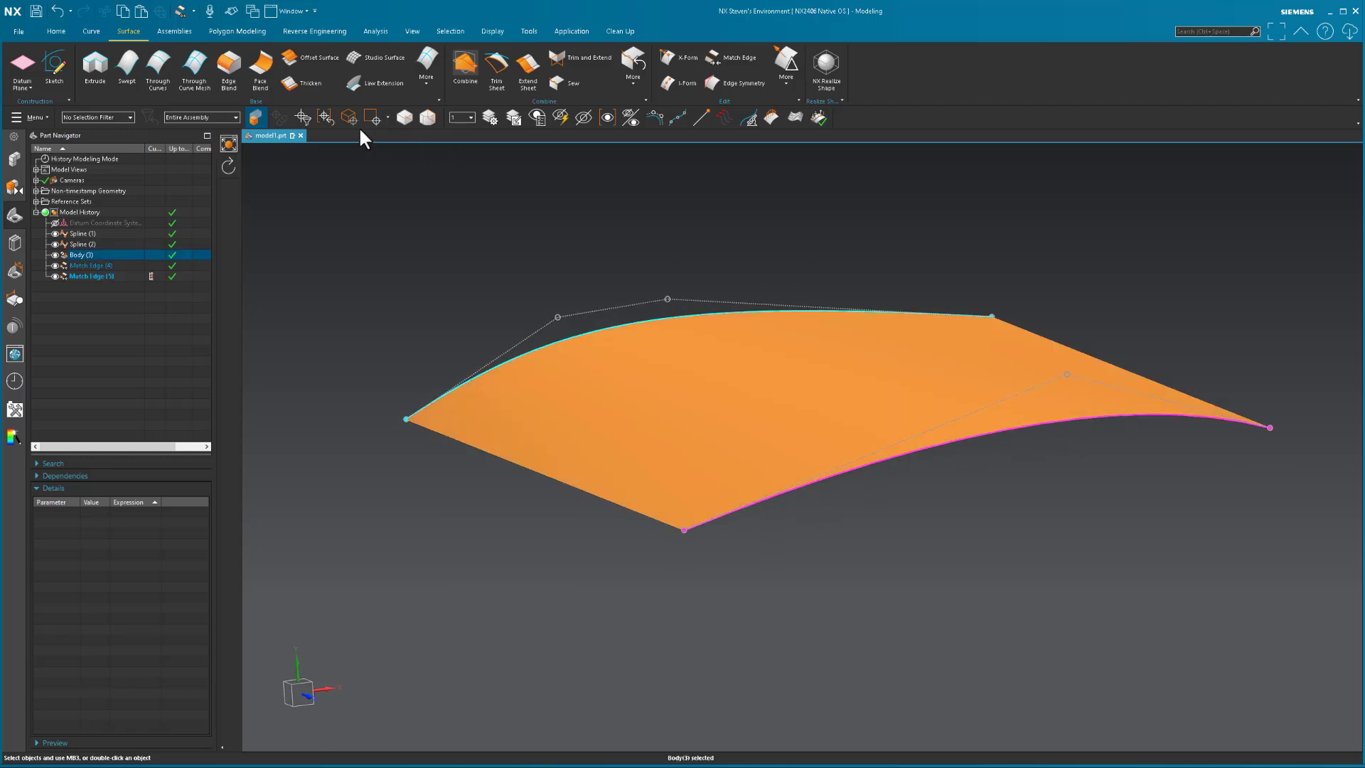
left_click(655, 117)
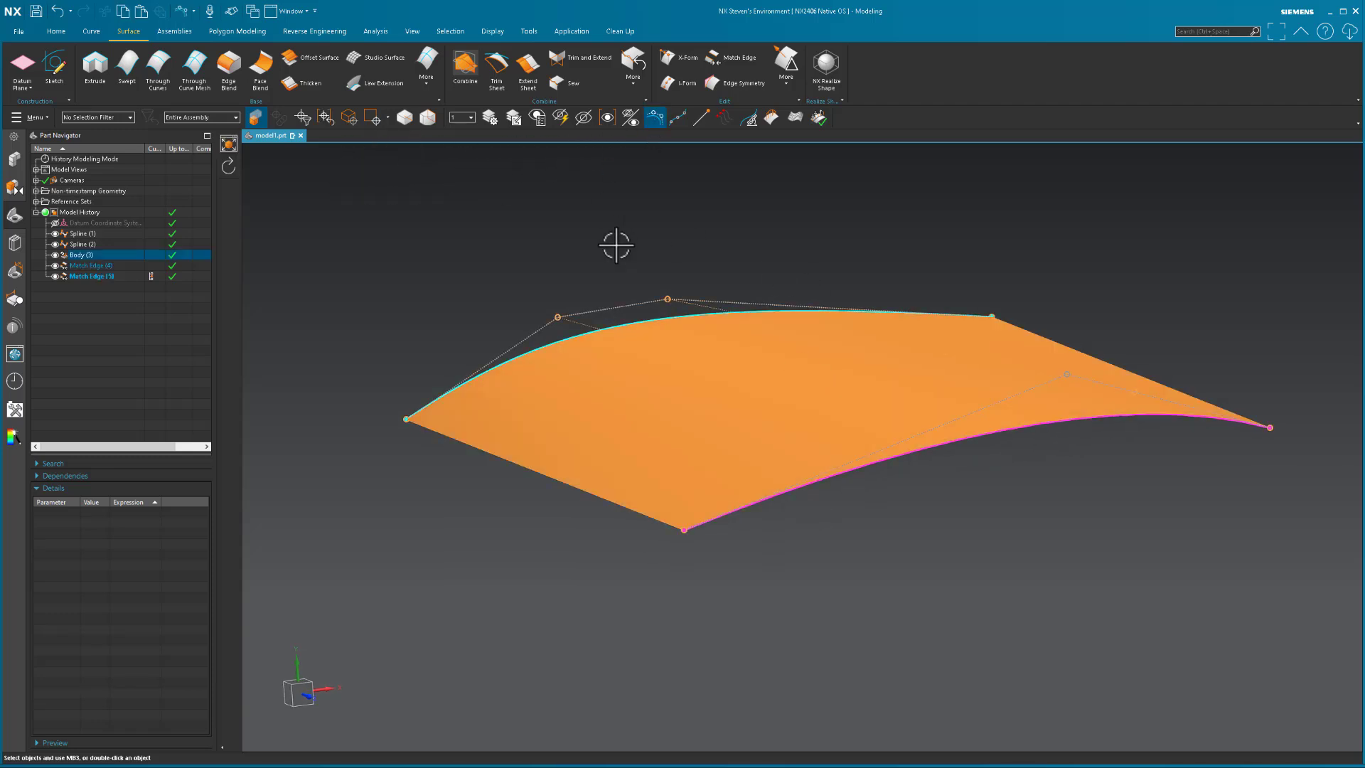
left_click(683, 117)
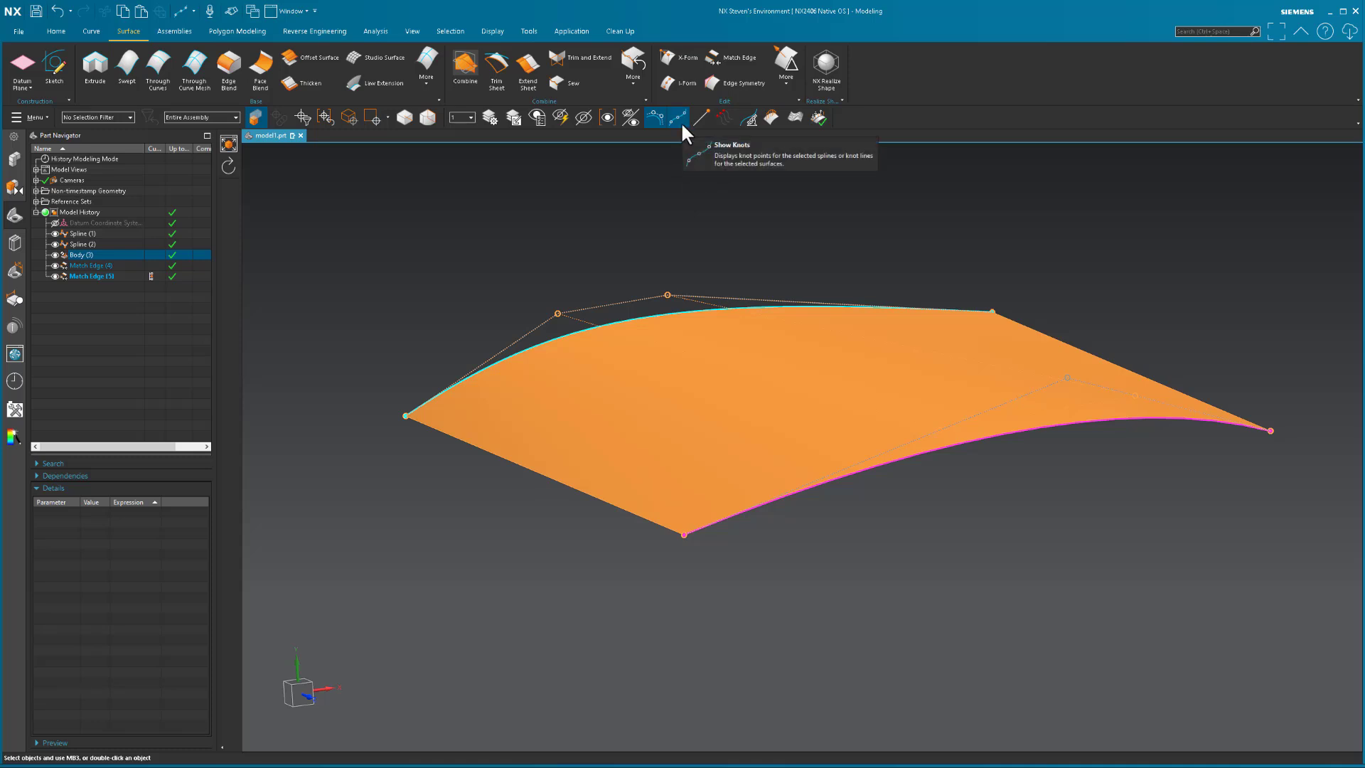
key("Escape")
middle_click_drag(672, 139, 840, 556)
key("F8")
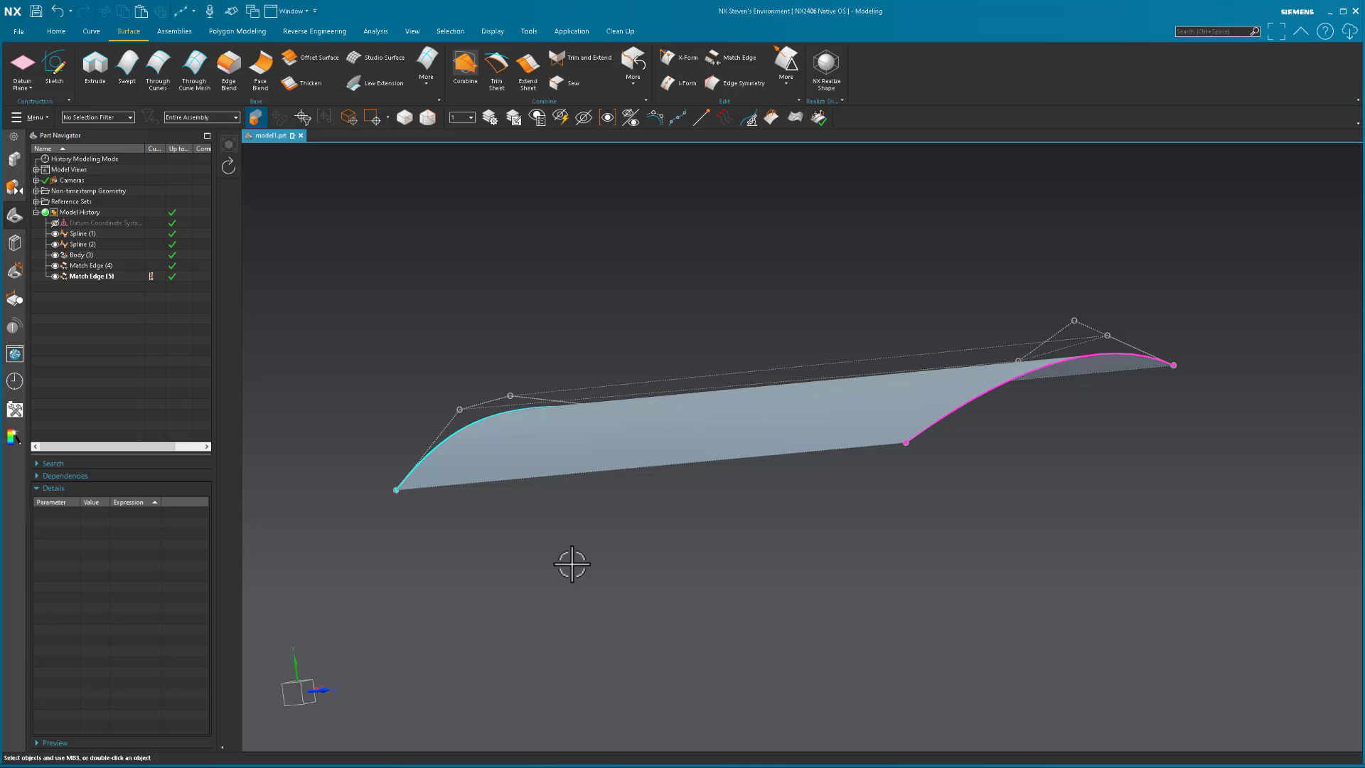
middle_click_drag(572, 537, 795, 627)
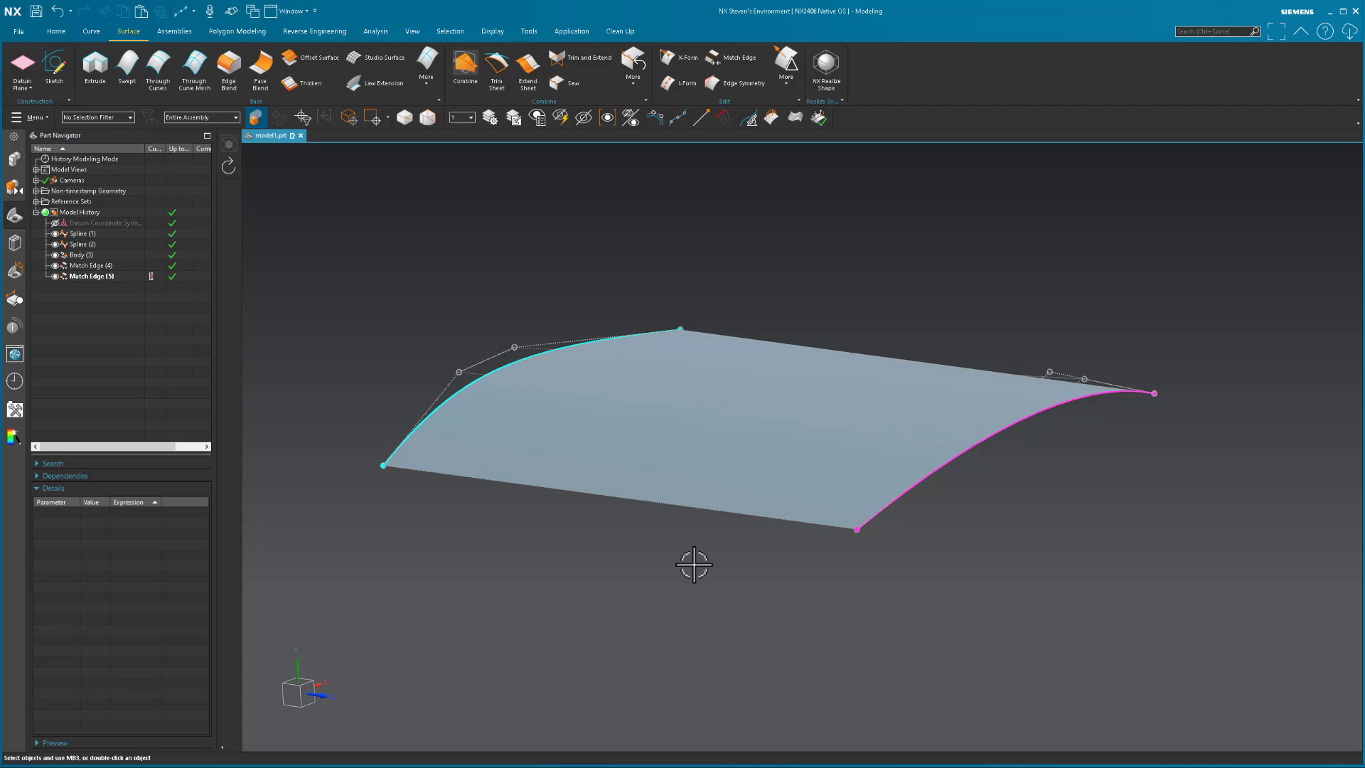
Undo the edge matches and rematch the magenta-side edge to its spline at degree 2
key("ctrl+z")
key("ctrl+z")
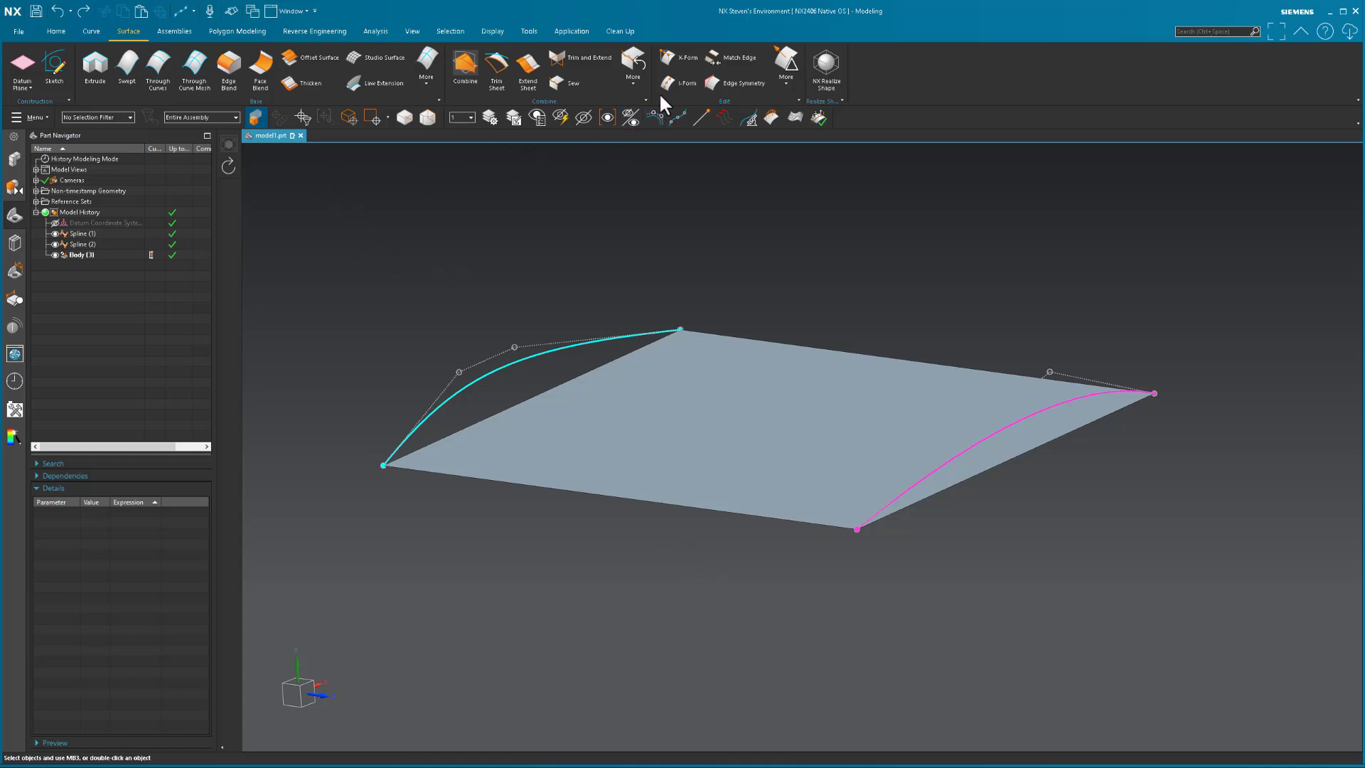
left_click(739, 59)
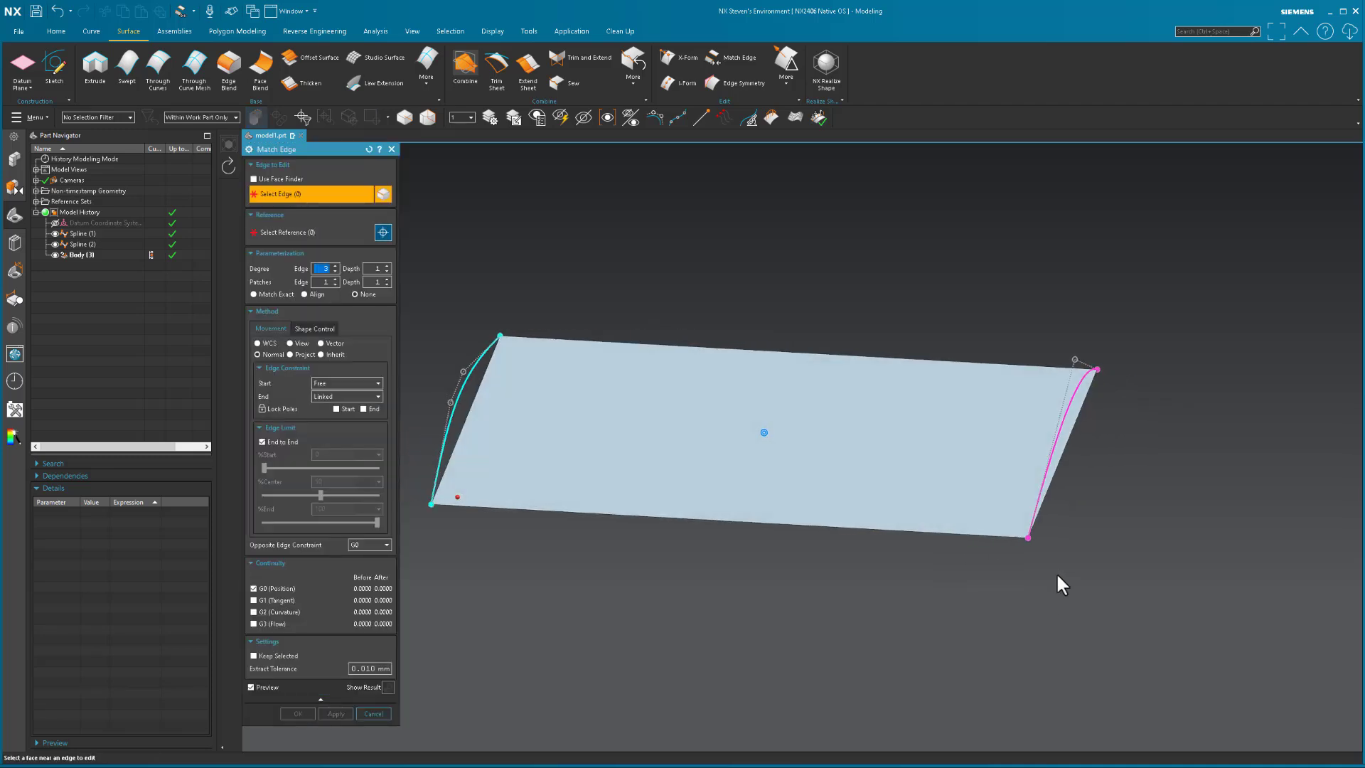
left_click(875, 387)
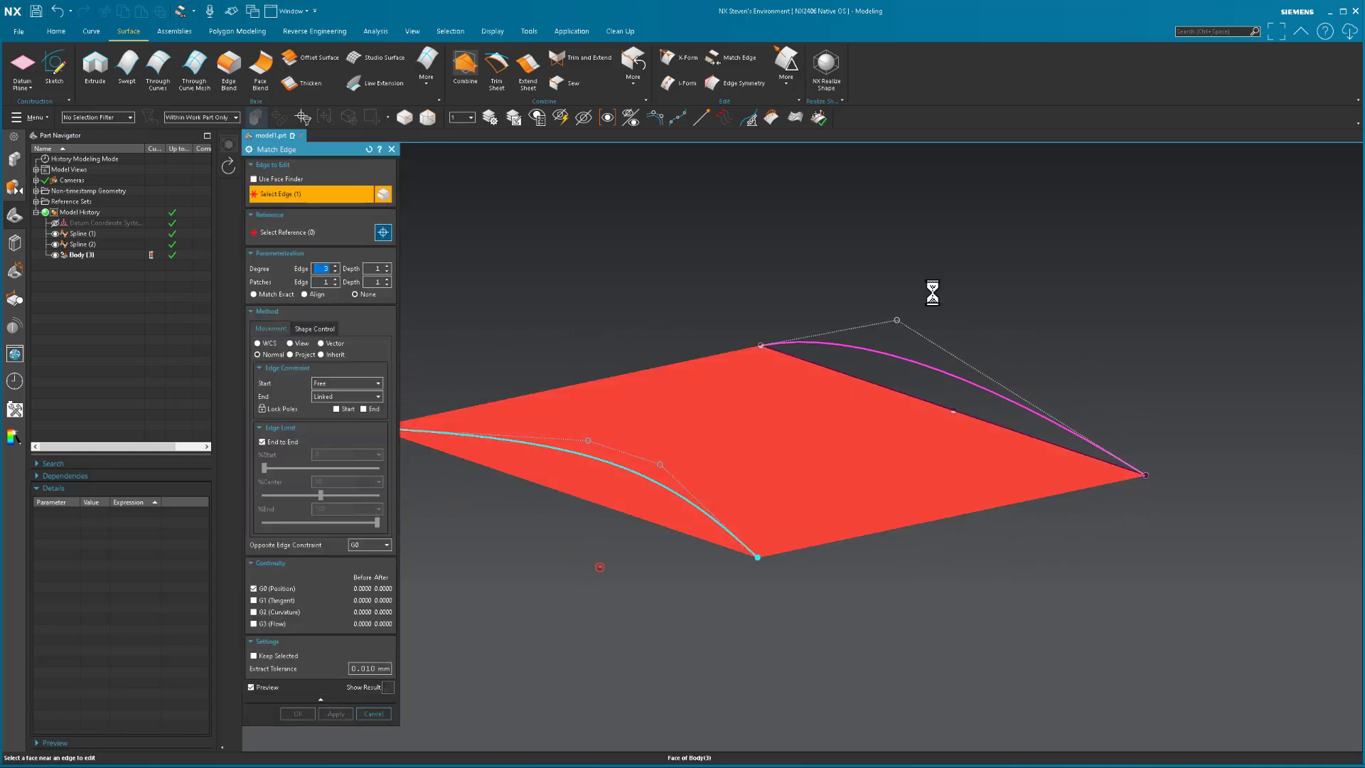
left_click(305, 194)
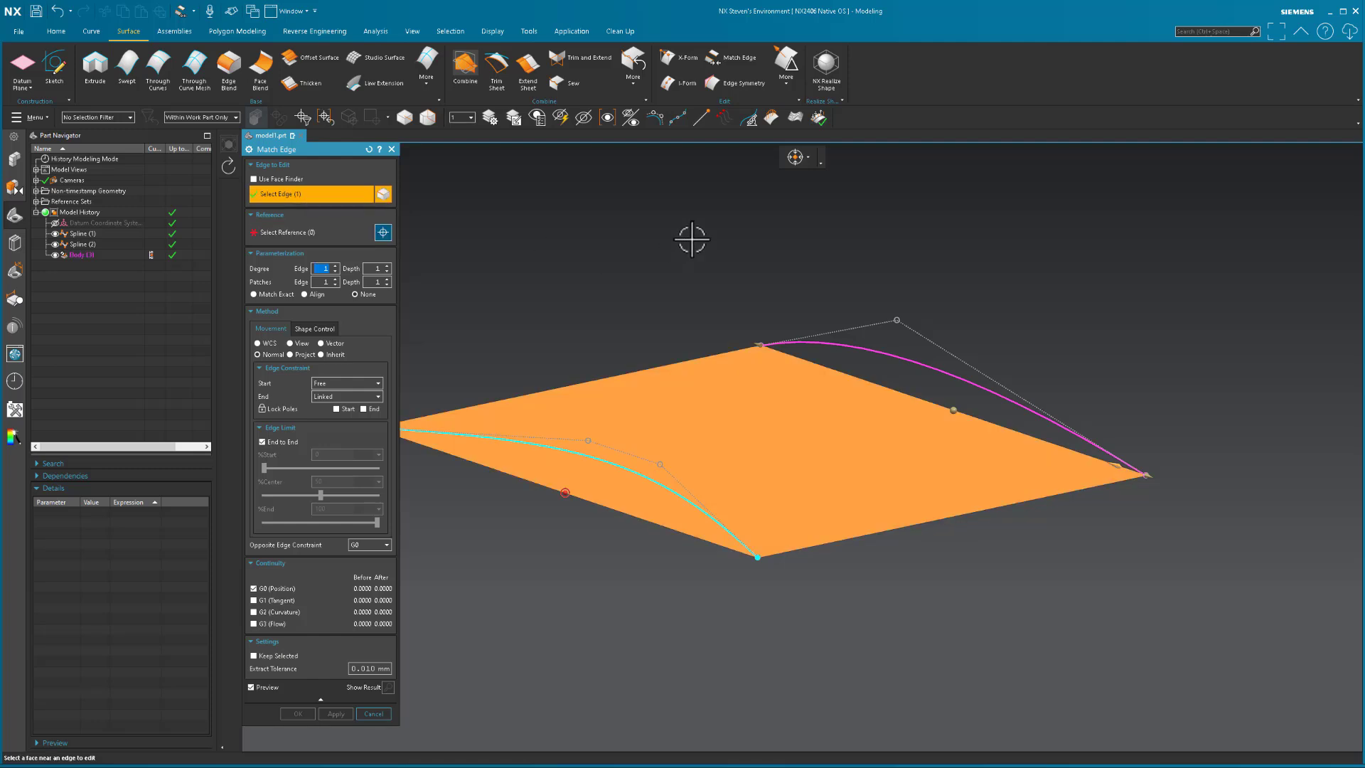
left_click(881, 384)
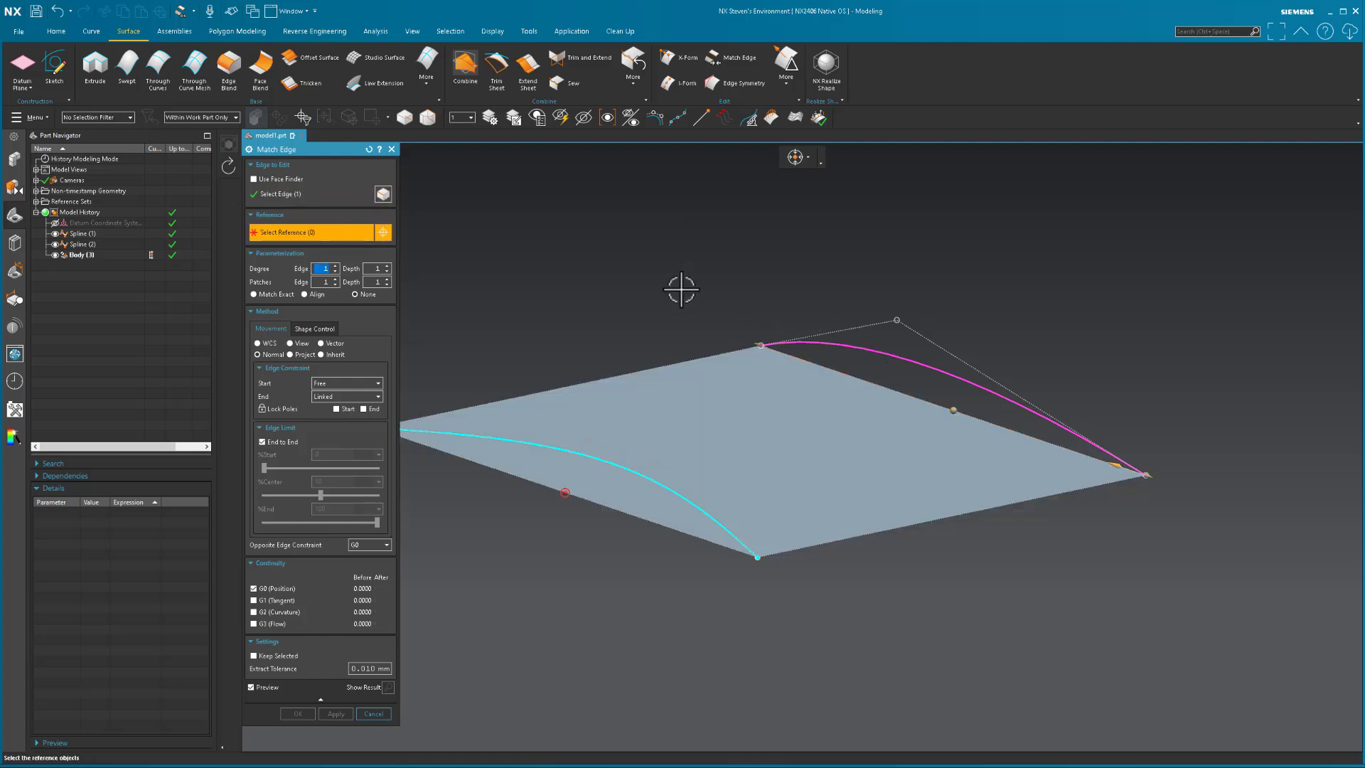
left_click(909, 356)
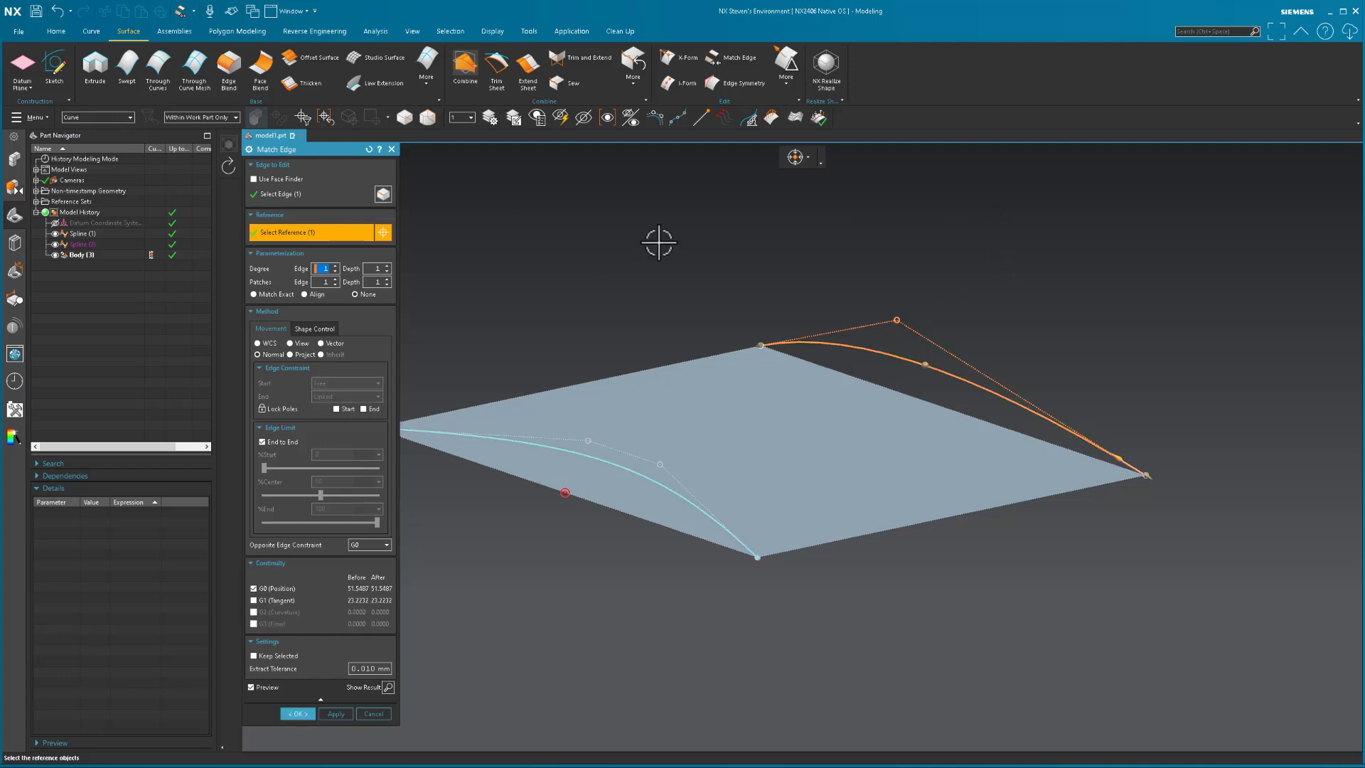
type("2")
left_click(273, 294)
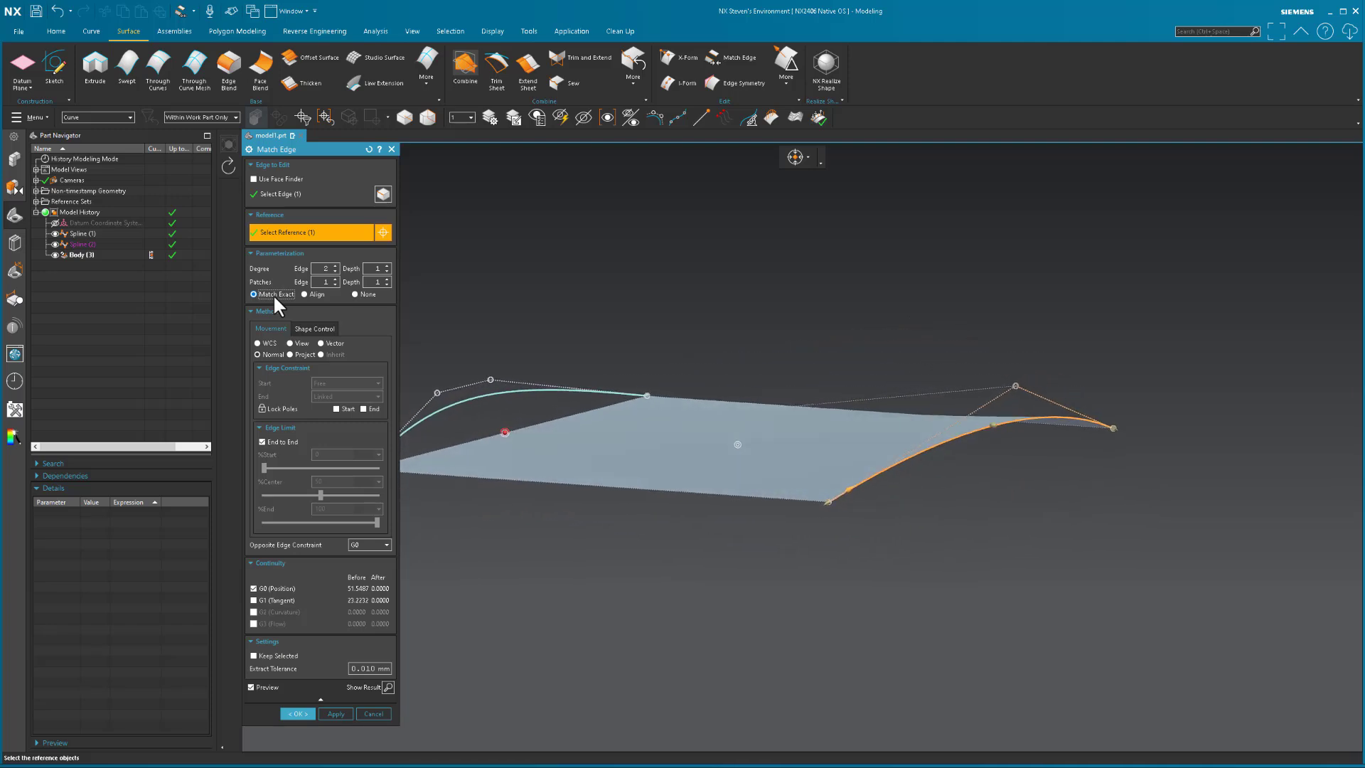
Apply the first match, then match the left surface edge to cyan Spline (1)
left_click(345, 711)
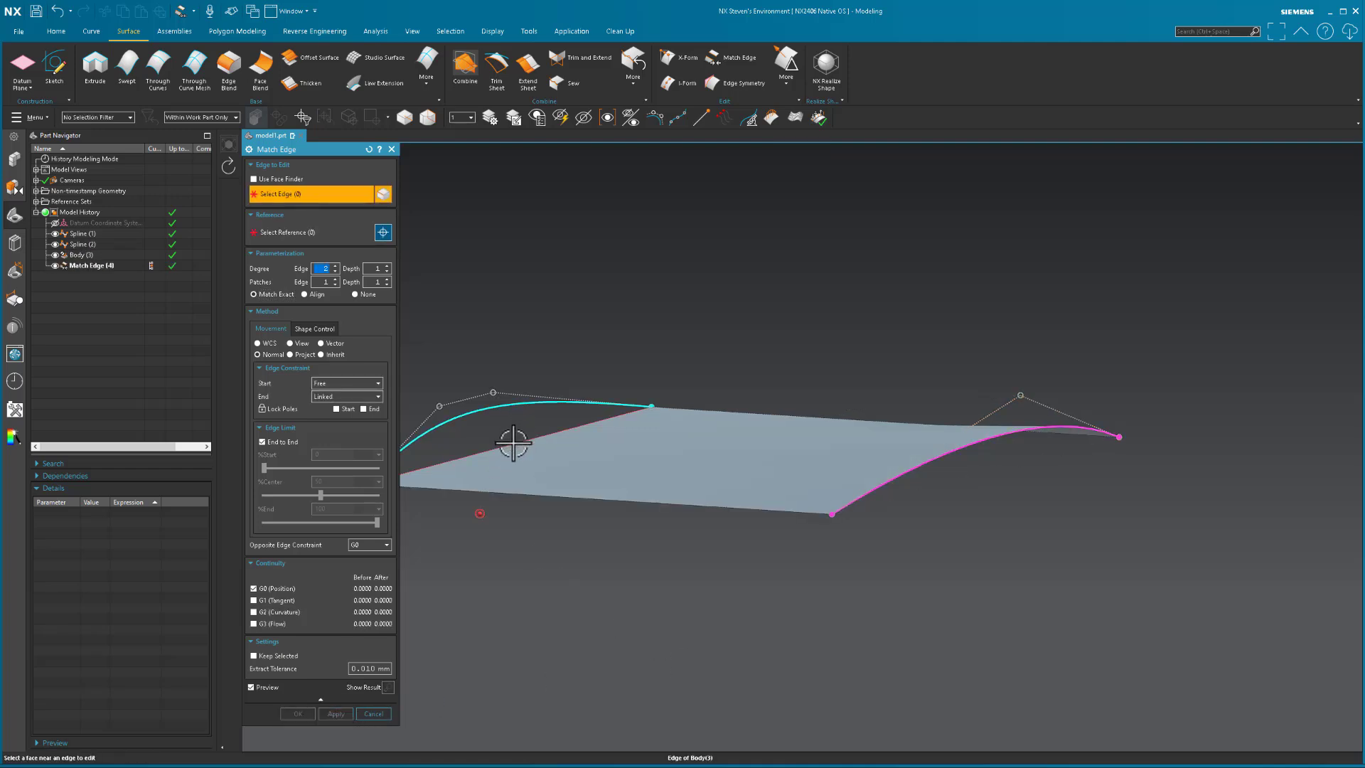
left_click(512, 442)
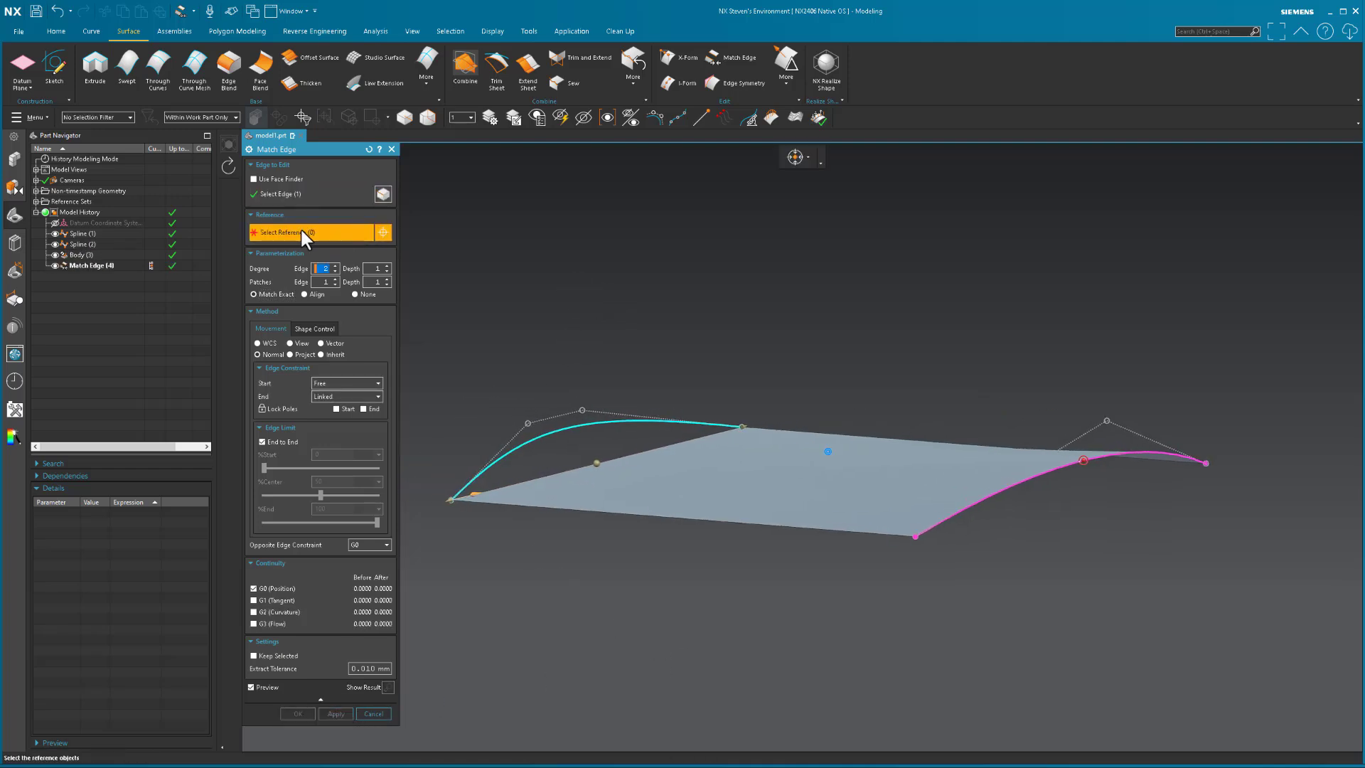
left_click(547, 430)
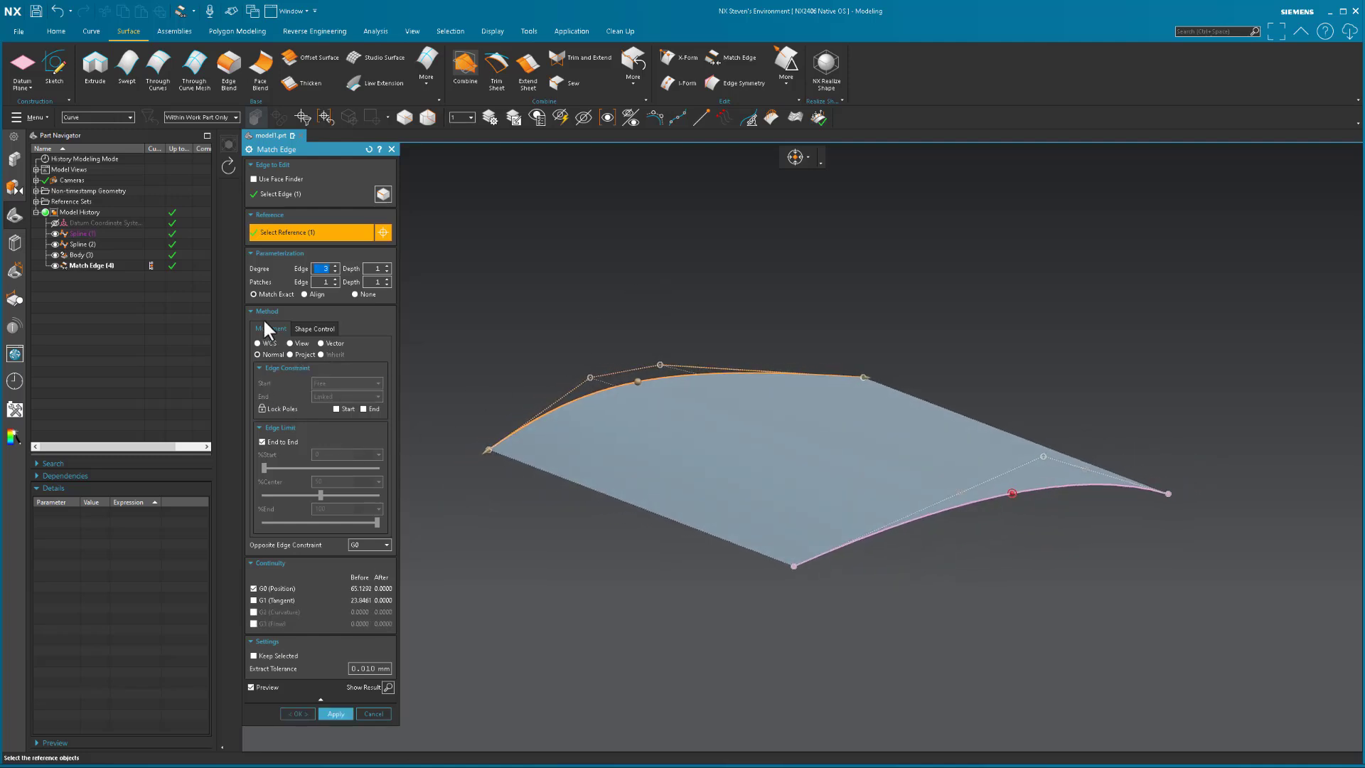
middle_click_drag(639, 548, 640, 548)
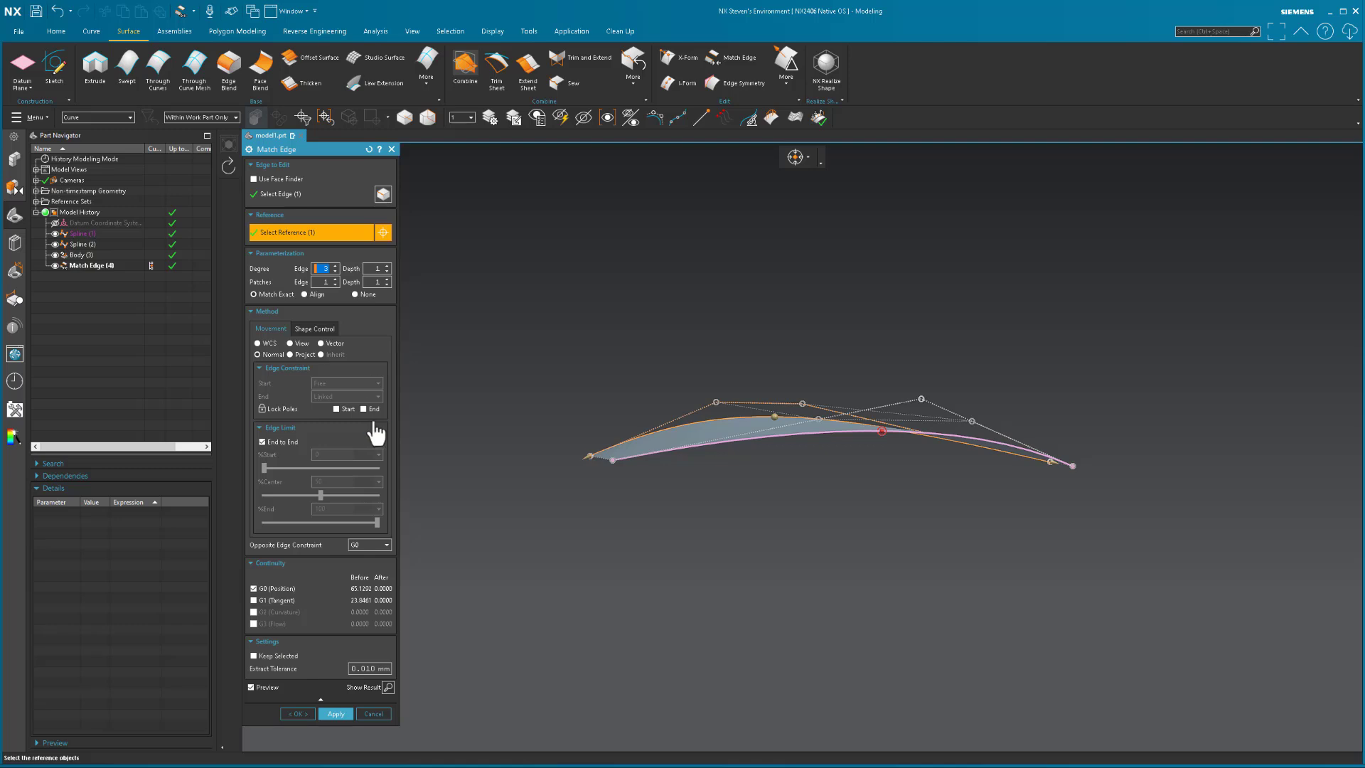
Orbit the model to inspect both matched edges against the cyan and magenta splines
key("Home")
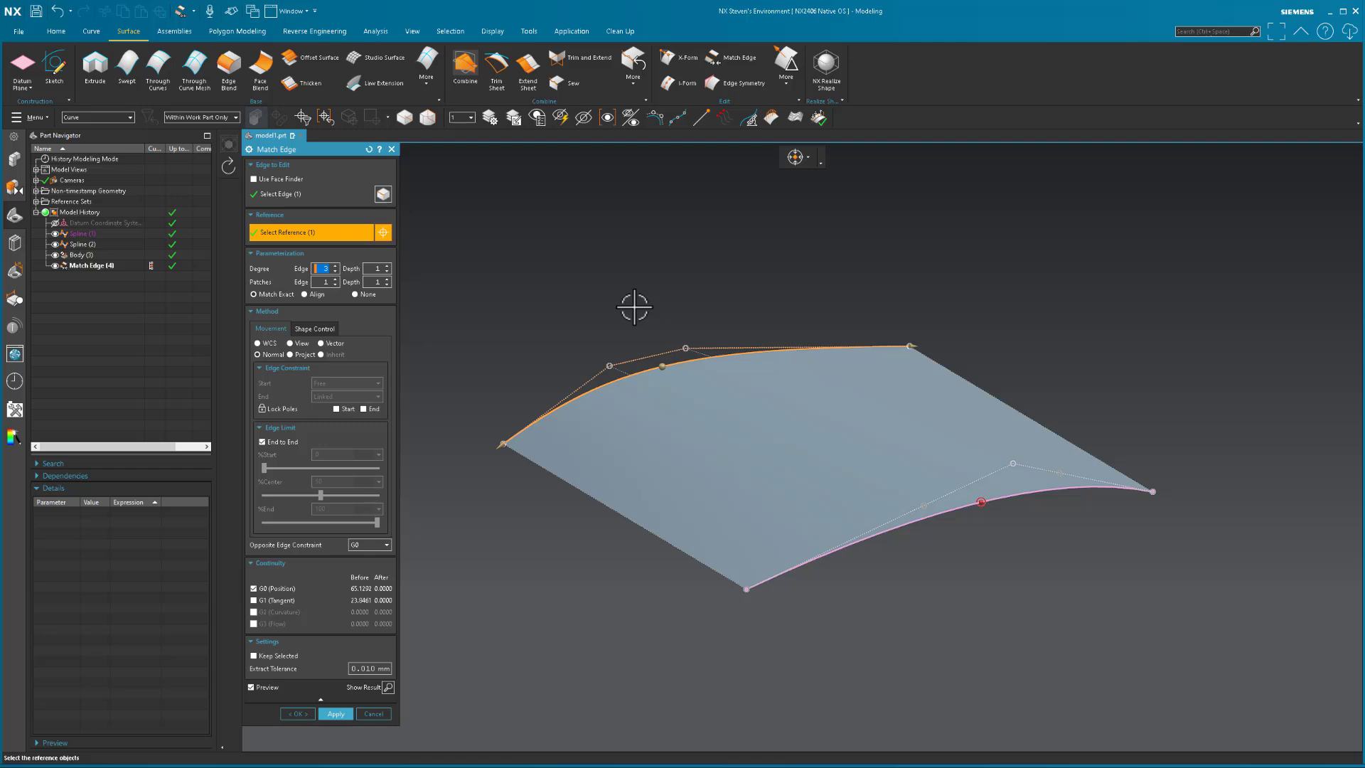
mouse_move(634, 307)
middle_mouse_down()
mouse_move(758, 506)
mouse_move(850, 441)
mouse_move(928, 580)
middle_mouse_up()
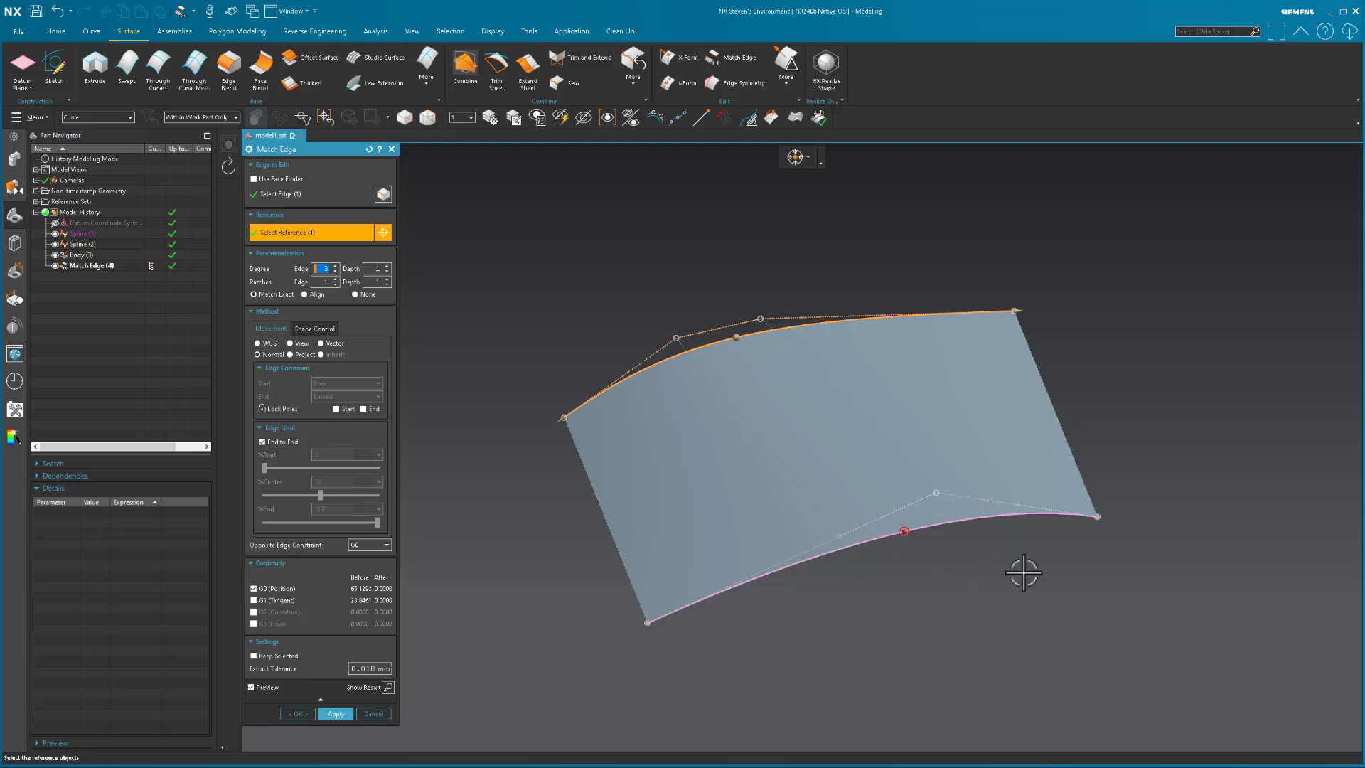
middle_click_drag(1024, 572, 1023, 572)
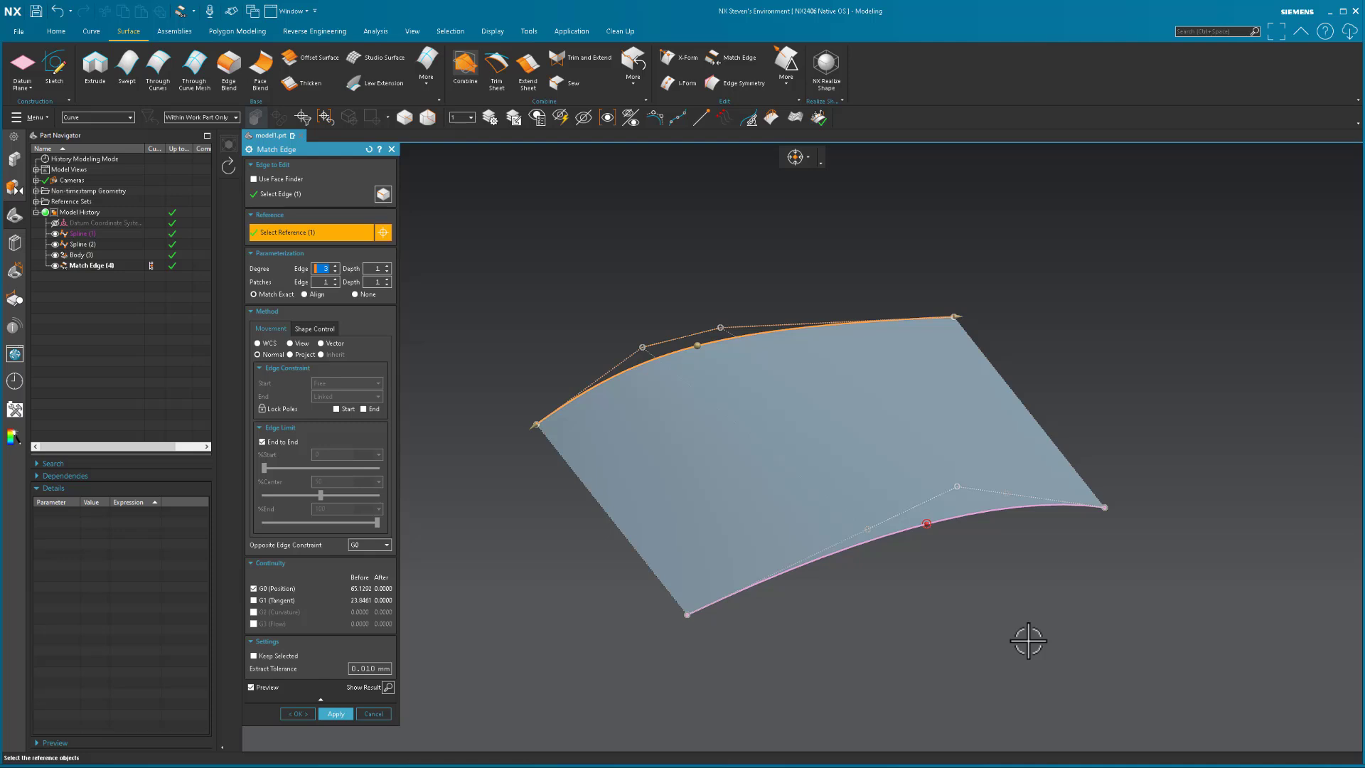
middle_click_drag(1027, 641, 474, 642)
Confirm the second edge match and select the surface body with its poles shown
left_click(309, 714)
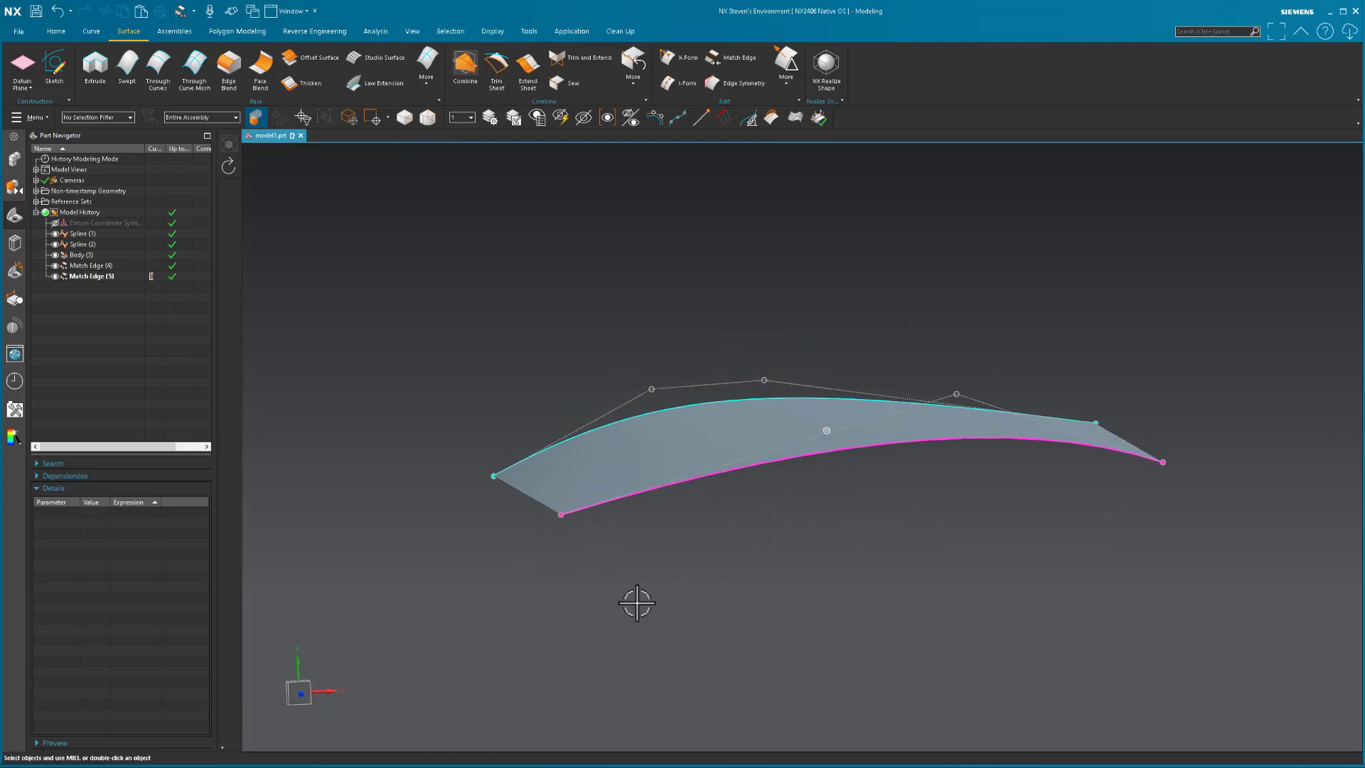
left_click(716, 436)
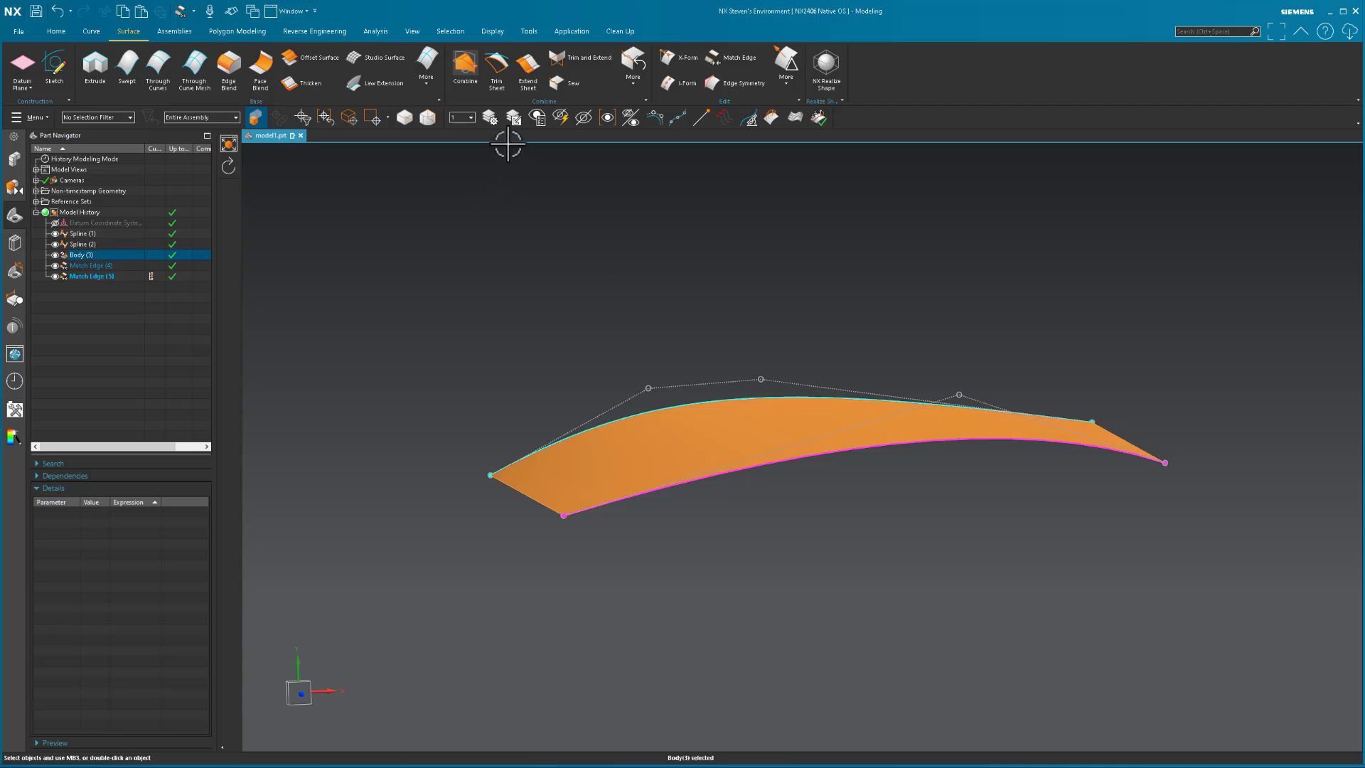
left_click(655, 118)
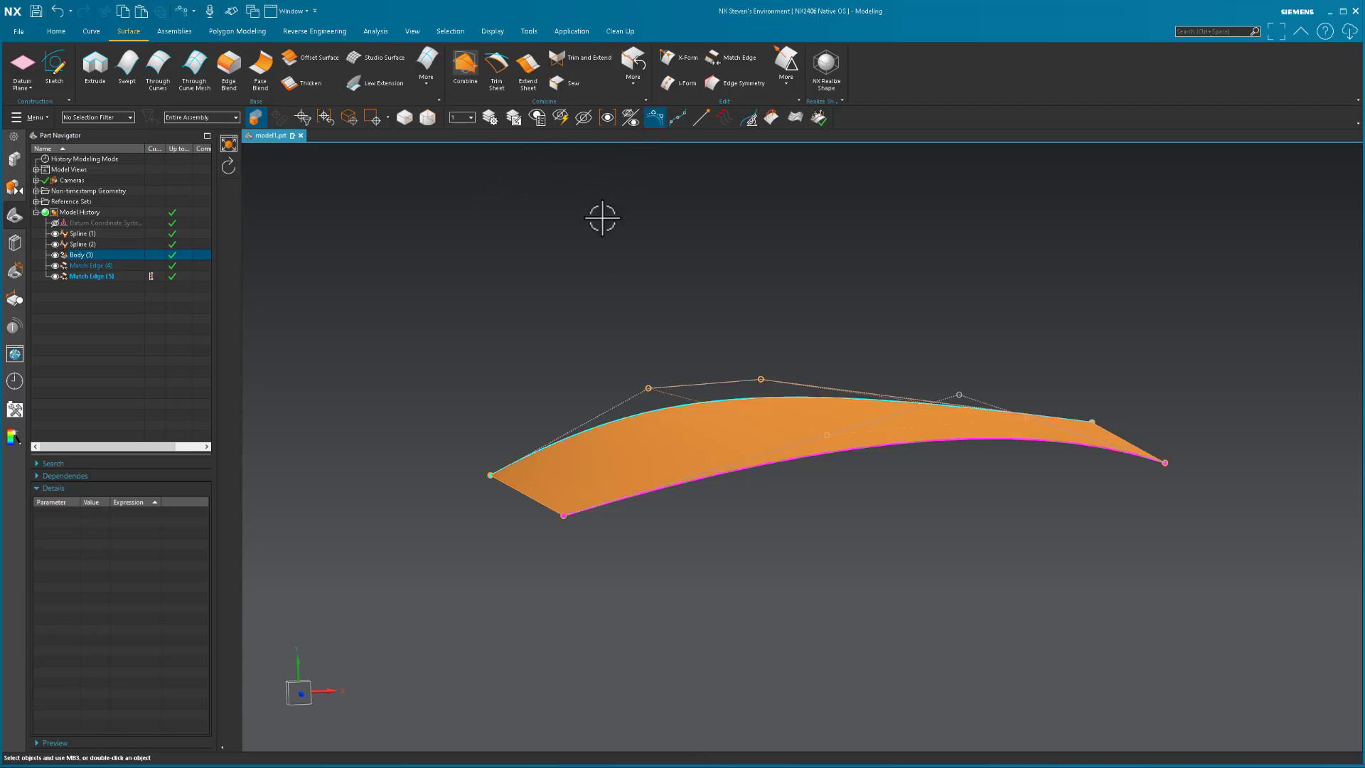
left_click(654, 457)
Set the surface's display colour to green in Edit Object Display
middle_click_drag(1034, 745, 1017, 623)
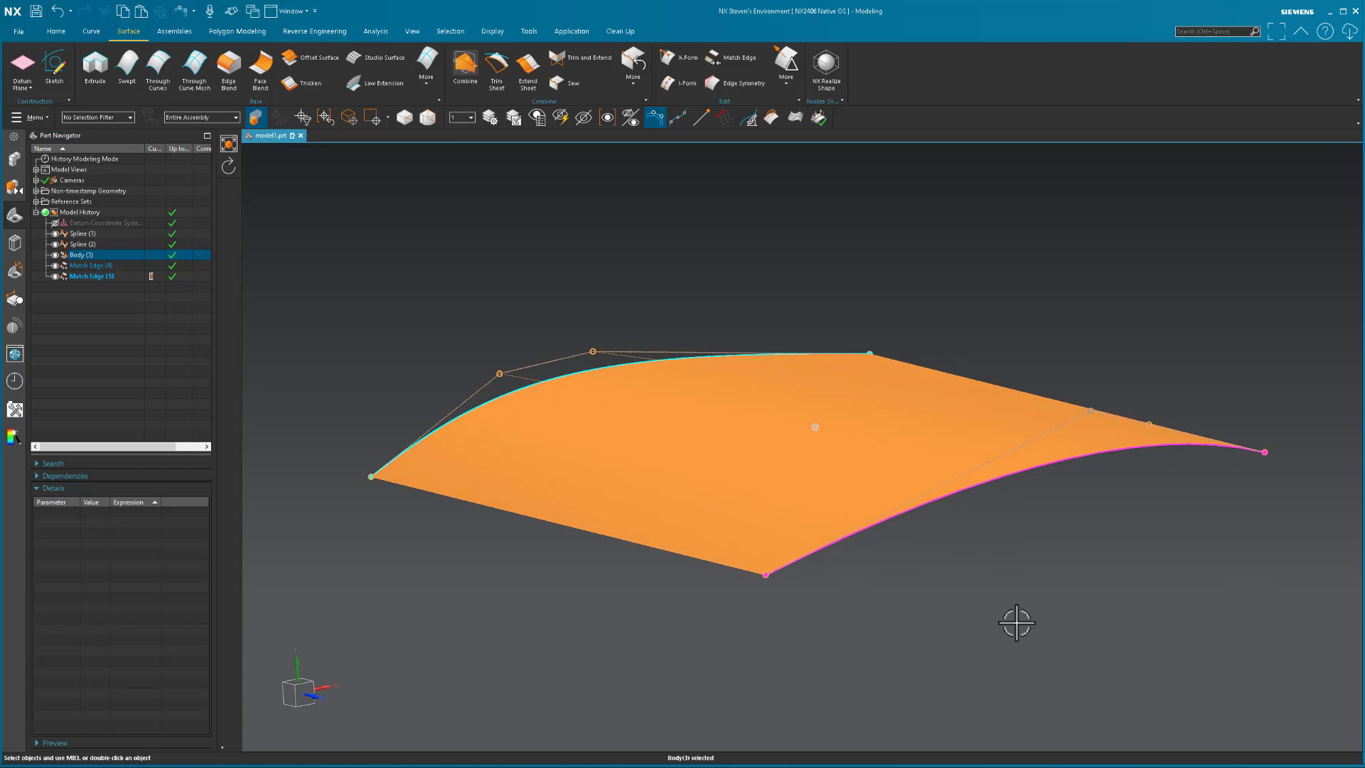
key("ctrl+j")
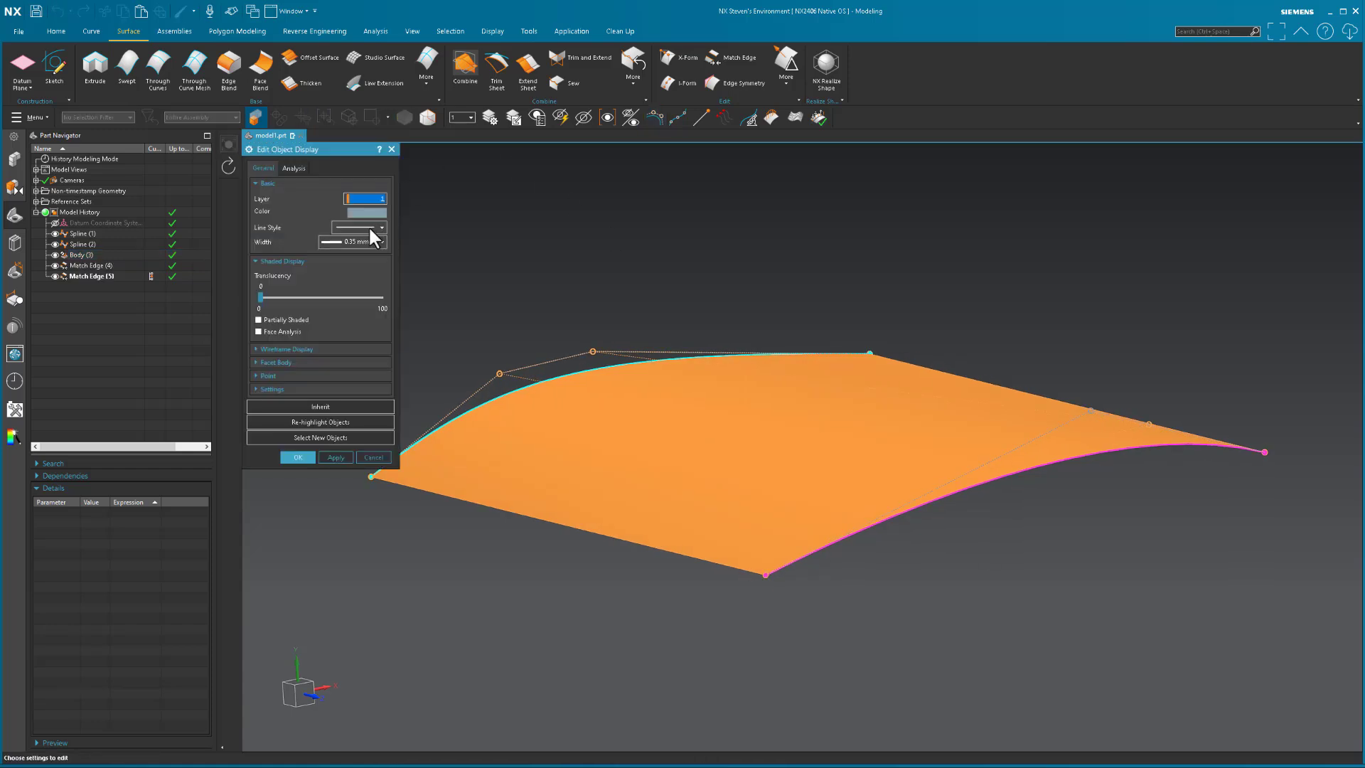
left_click(365, 212)
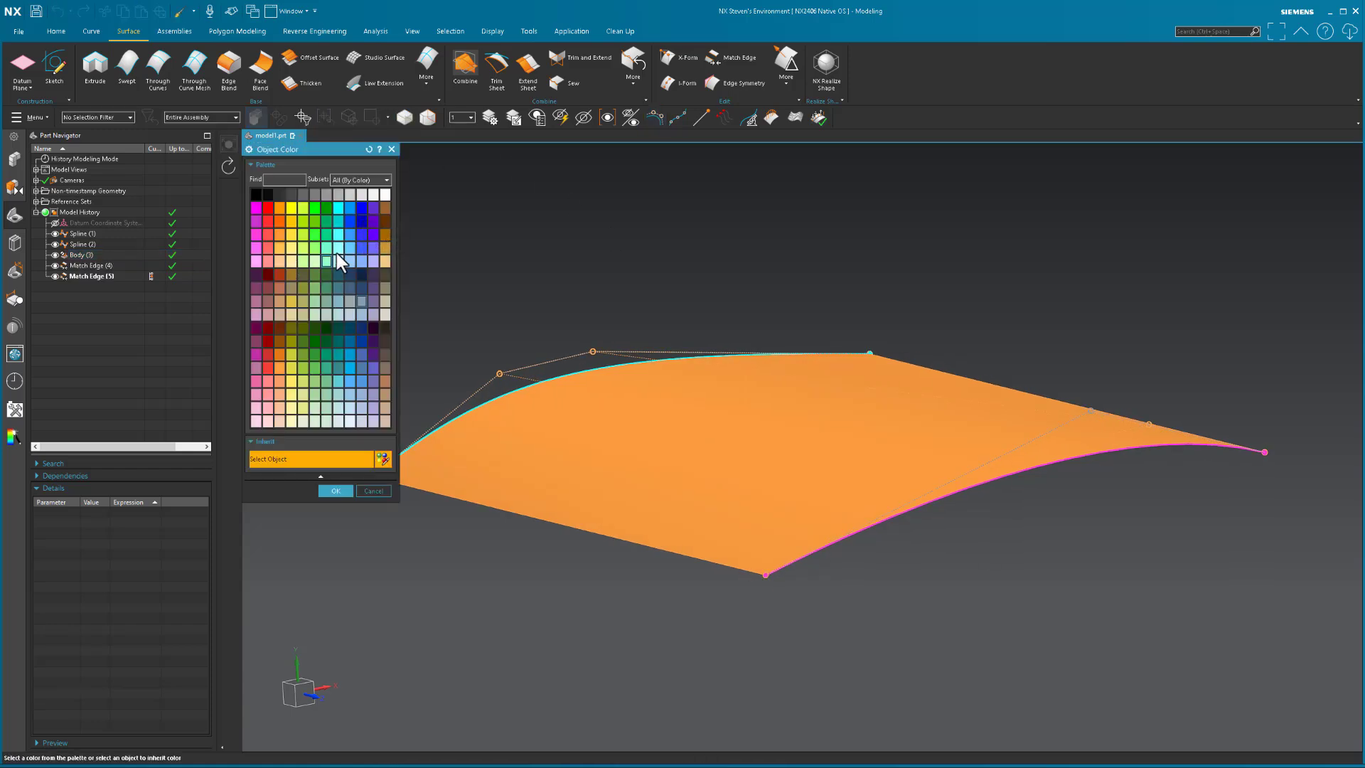
left_click(326, 206)
middle_click(484, 204)
mouse_move(1026, 588)
middle_mouse_down()
mouse_move(856, 539)
mouse_move(810, 552)
mouse_move(776, 460)
mouse_move(763, 589)
middle_mouse_up()
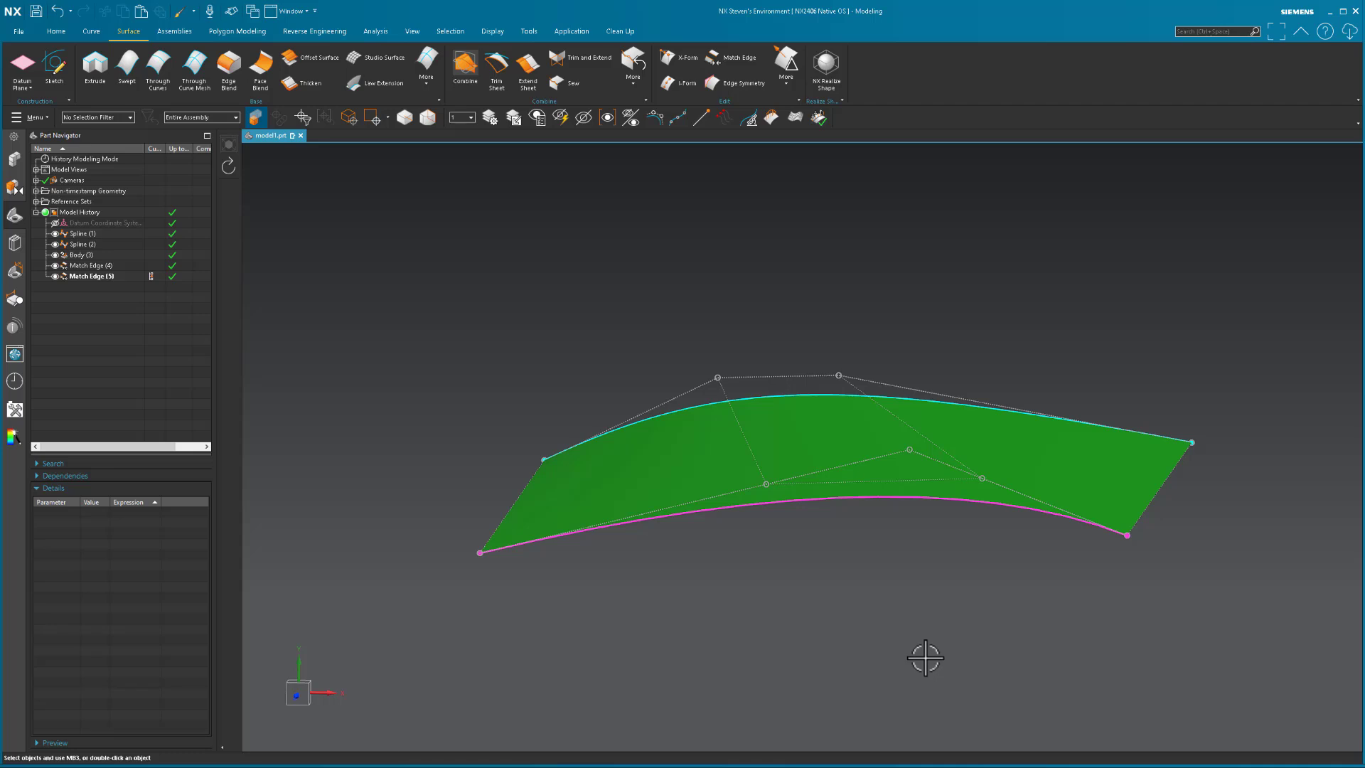
Edit Spline (2) with Normal pole movement, dragging one pole downward so the green surface edge follows
left_click(894, 498)
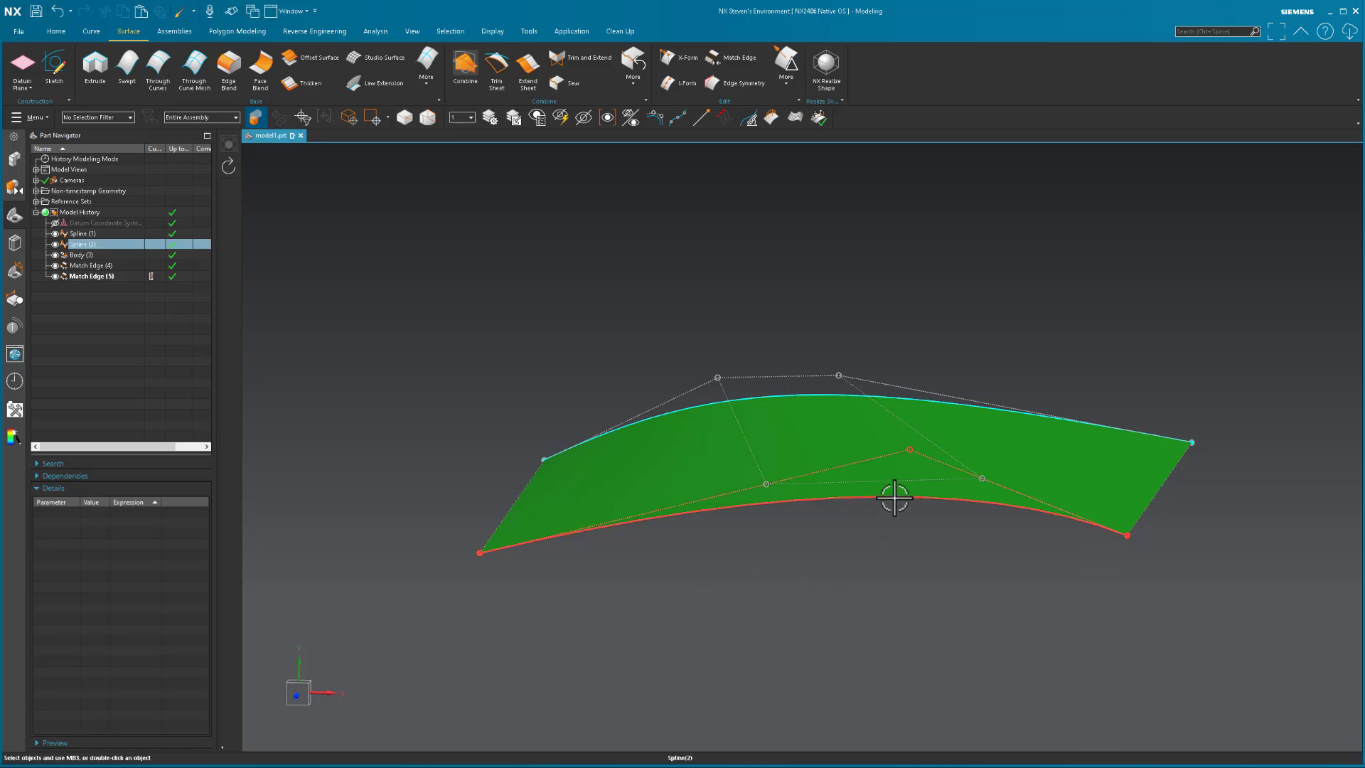
double_click(894, 497)
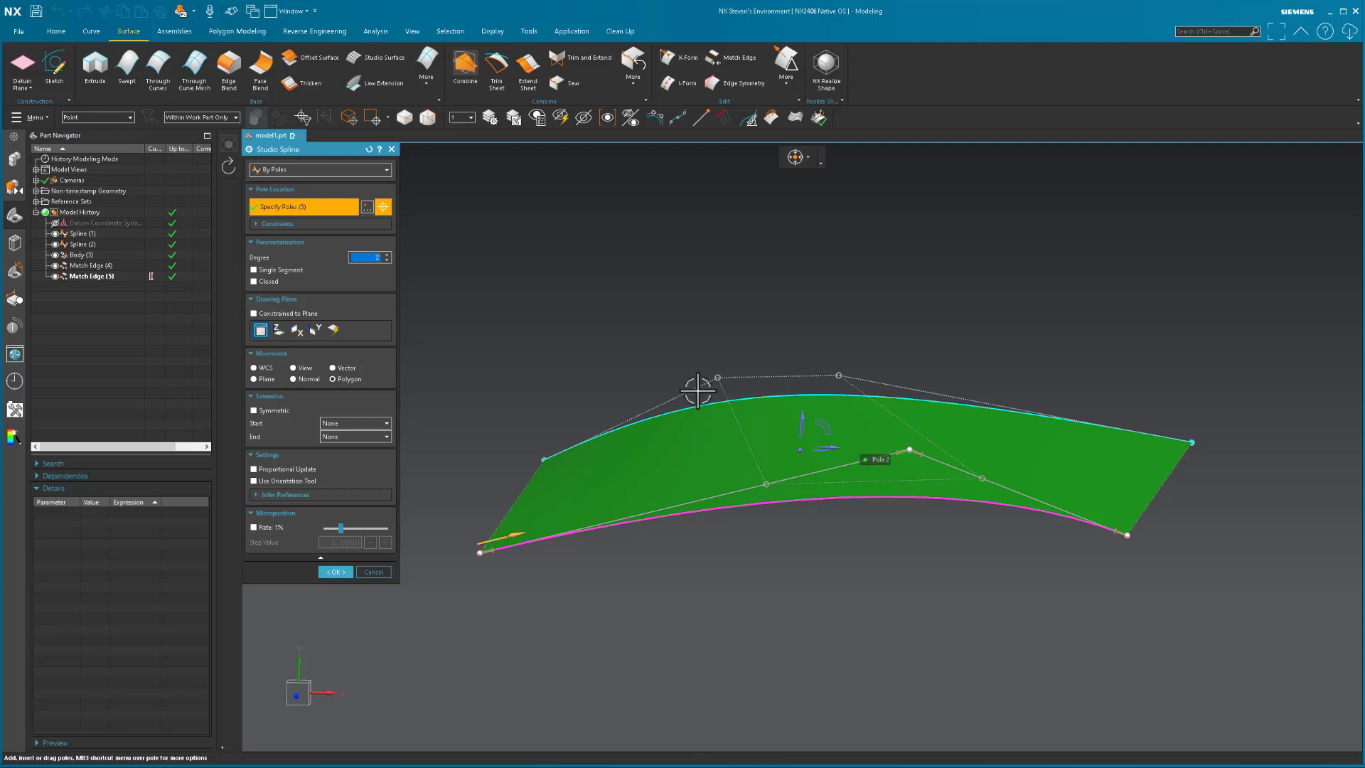
left_click(308, 379)
left_click_drag(909, 451, 852, 679)
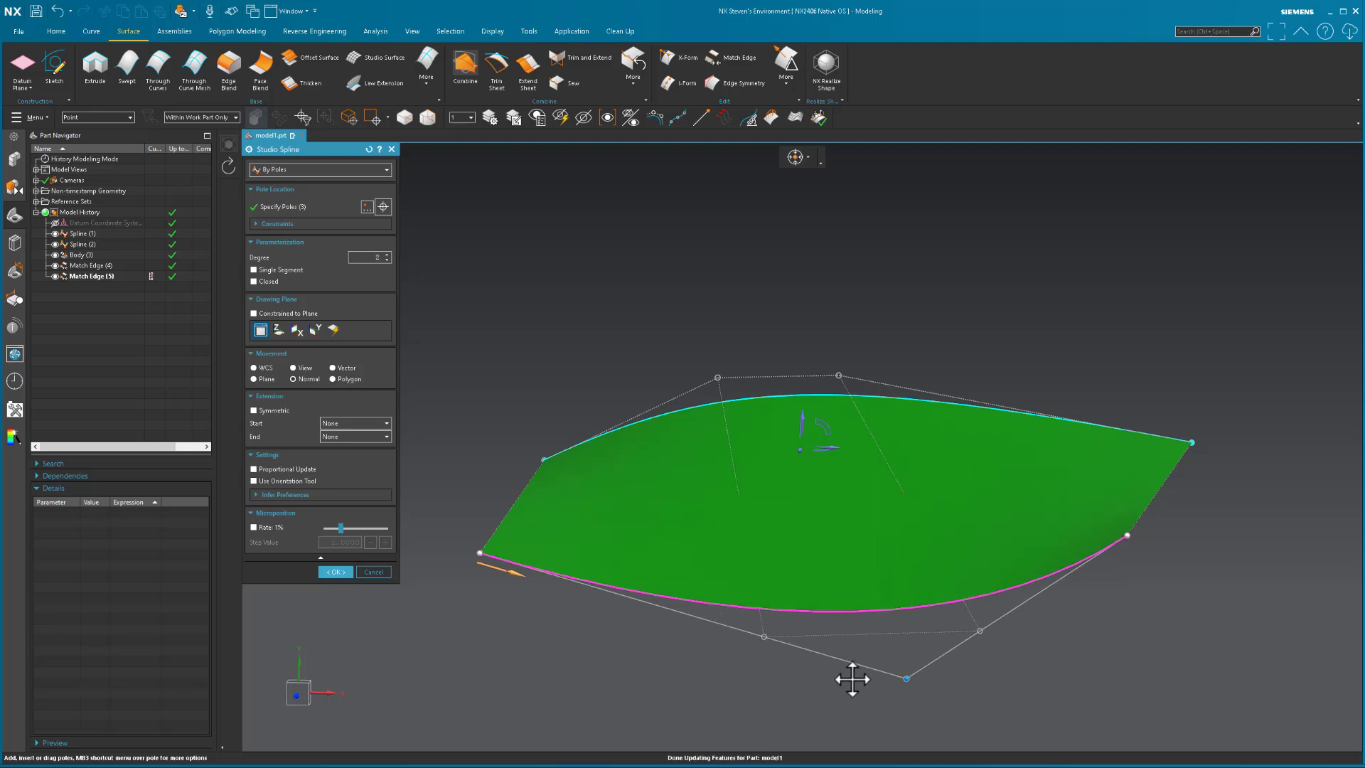
middle_click(1107, 658)
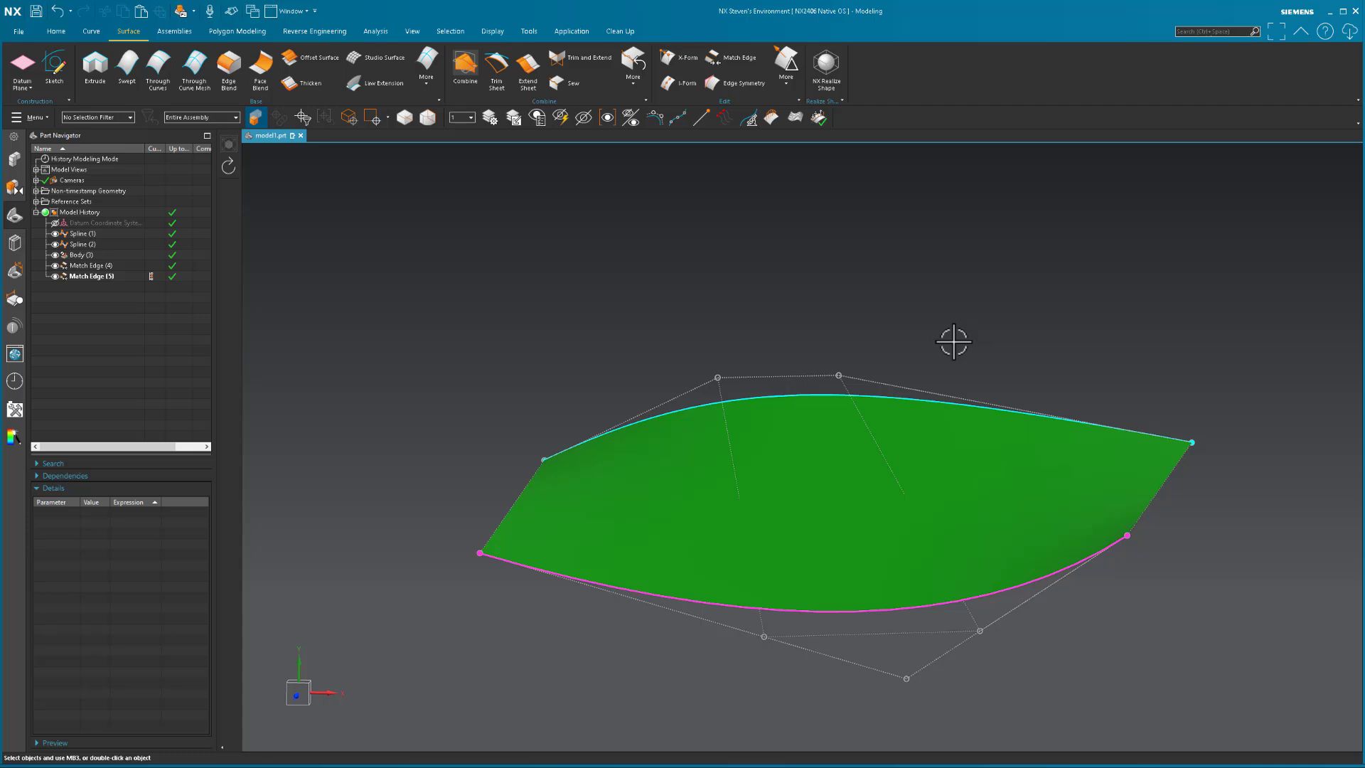
middle_click_drag(1017, 326, 1026, 572)
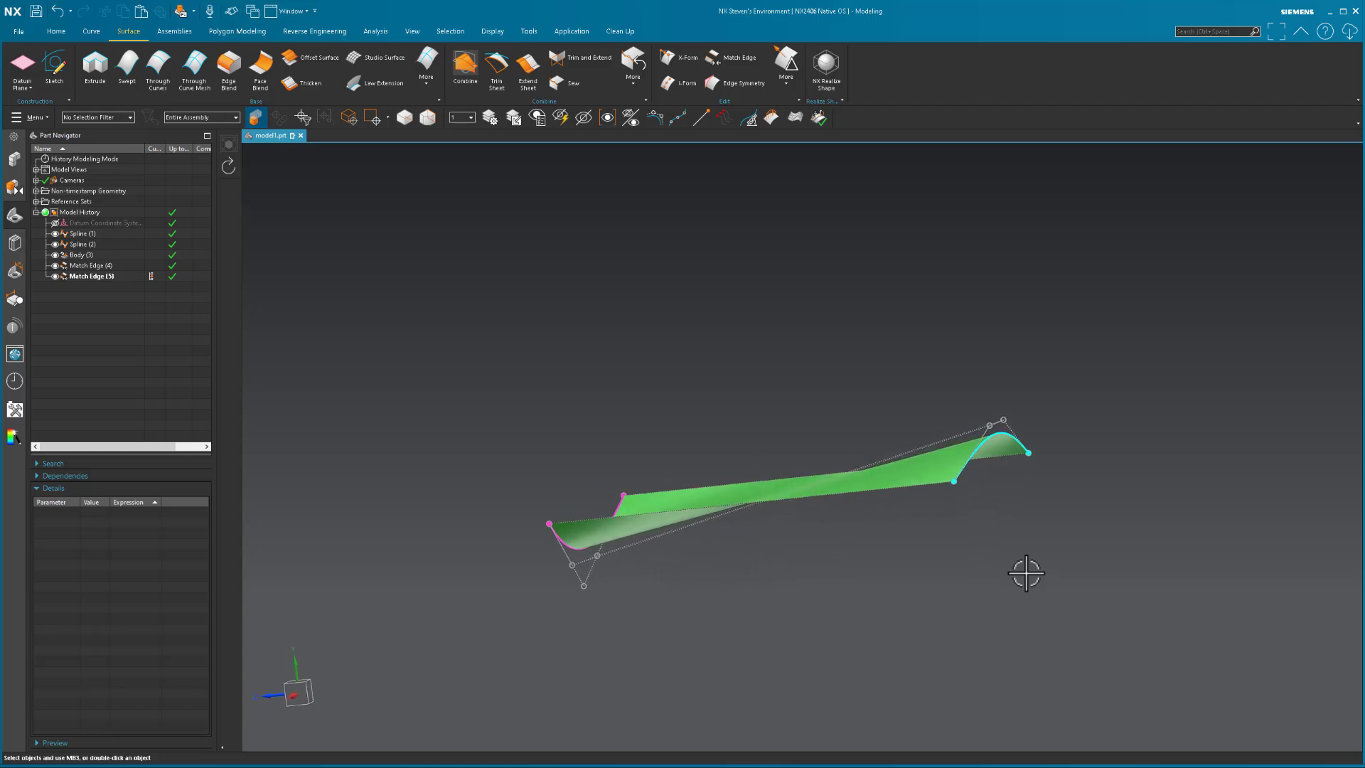